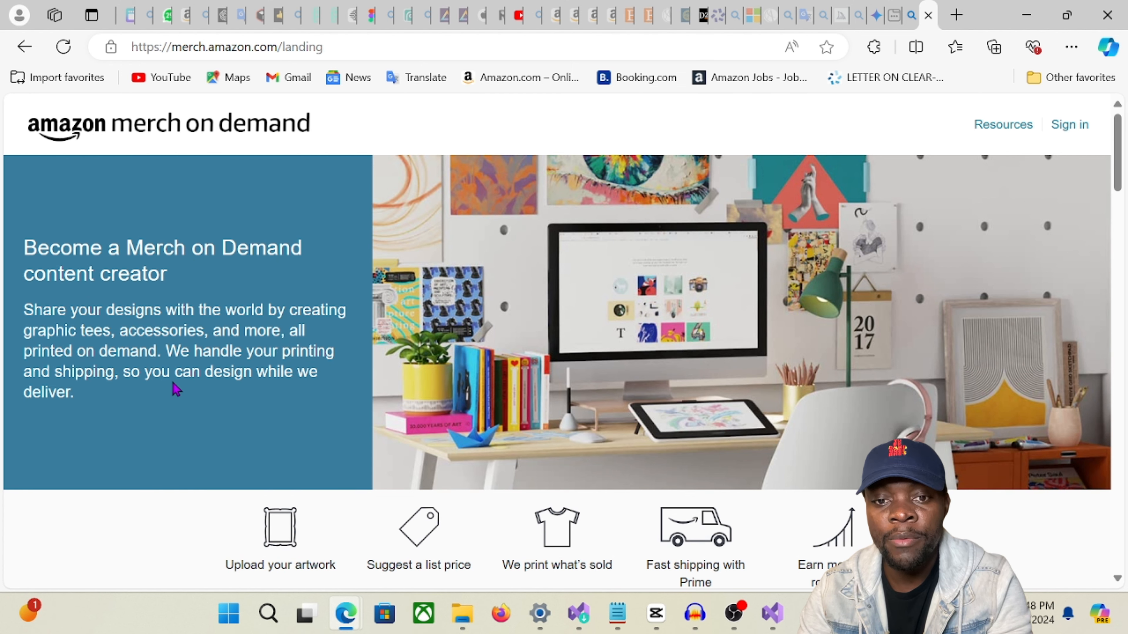
- Examine the Merch on Demand landing page, including how it works, the creator benefits, partner brands and FAQs
scroll(270, 411, "down", 8)
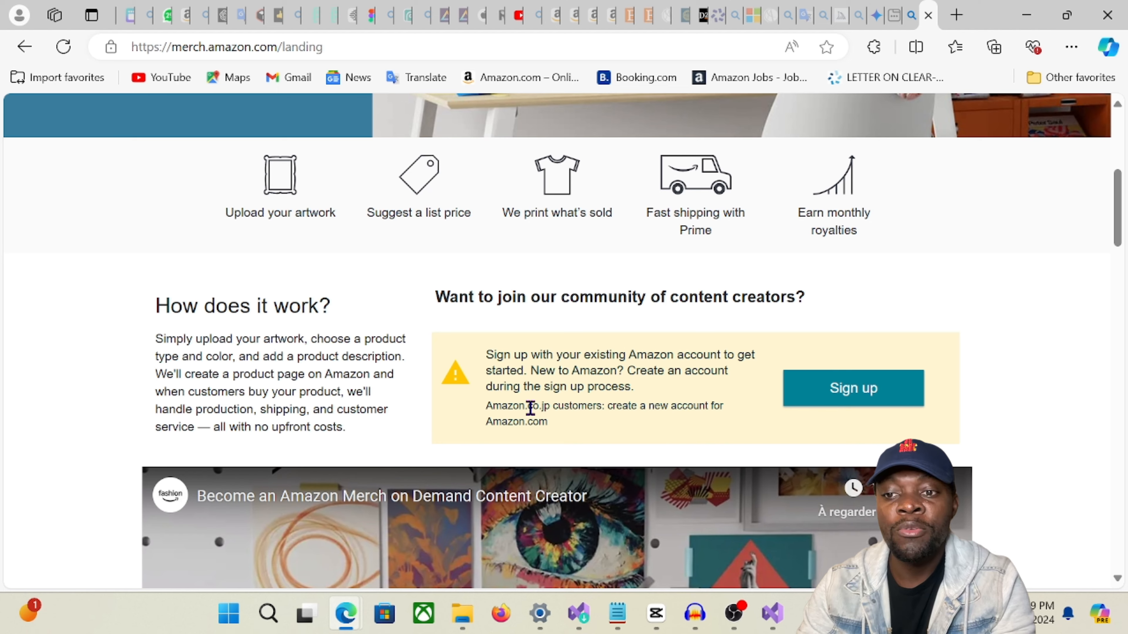
scroll(528, 408, "down", 3)
scroll(787, 303, "down", 15)
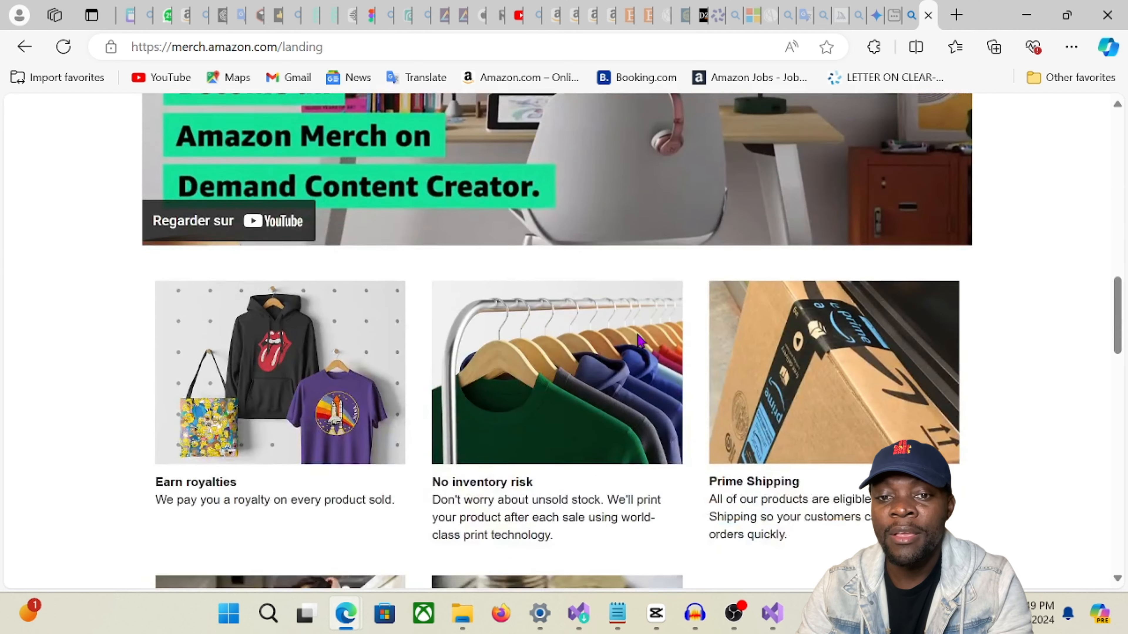
scroll(618, 348, "up", 4)
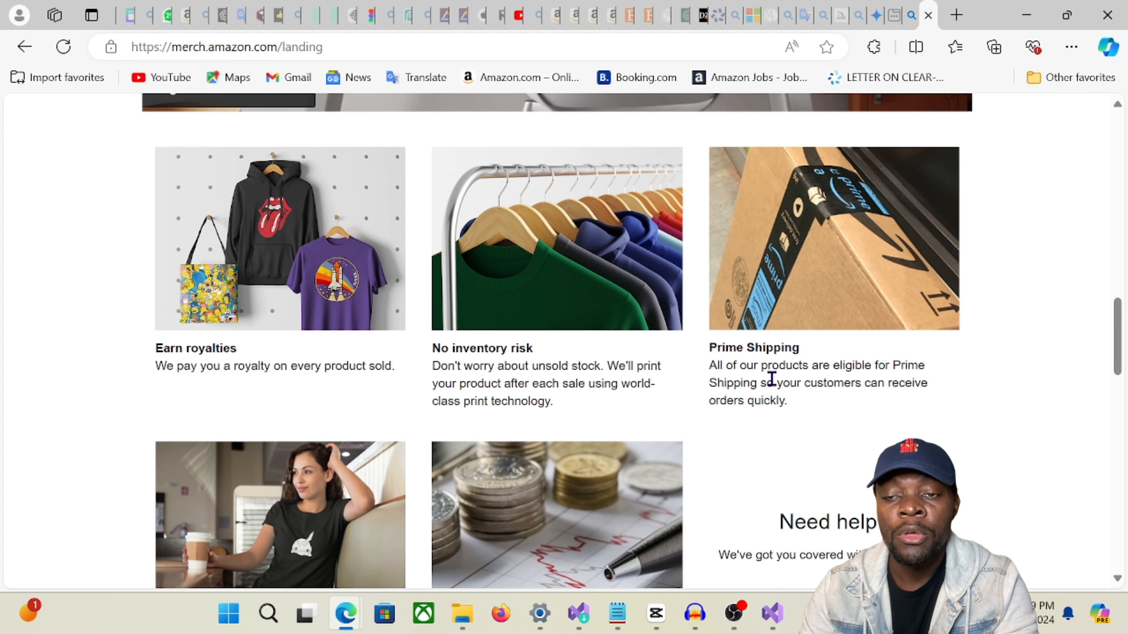
scroll(857, 374, "down", 5)
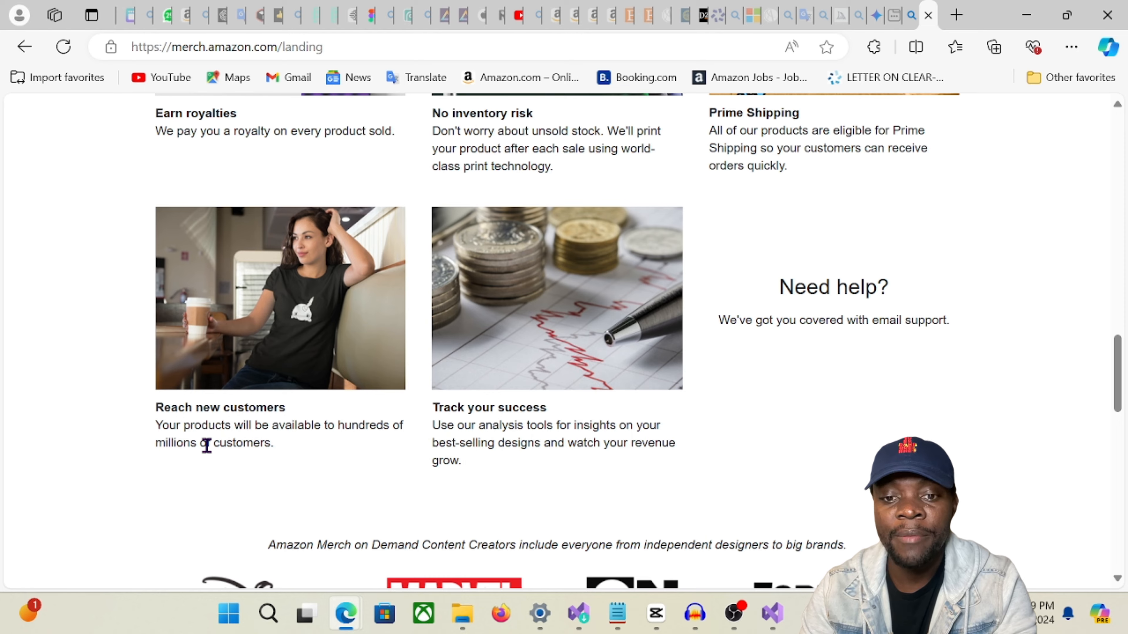
scroll(216, 441, "down", 5)
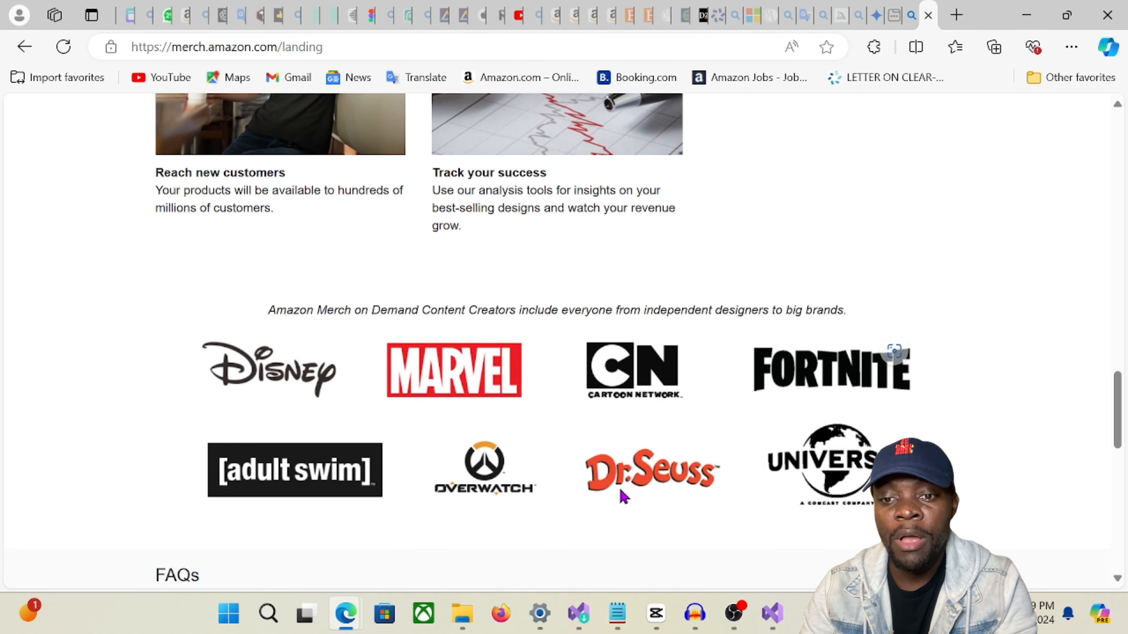
scroll(486, 520, "down", 5)
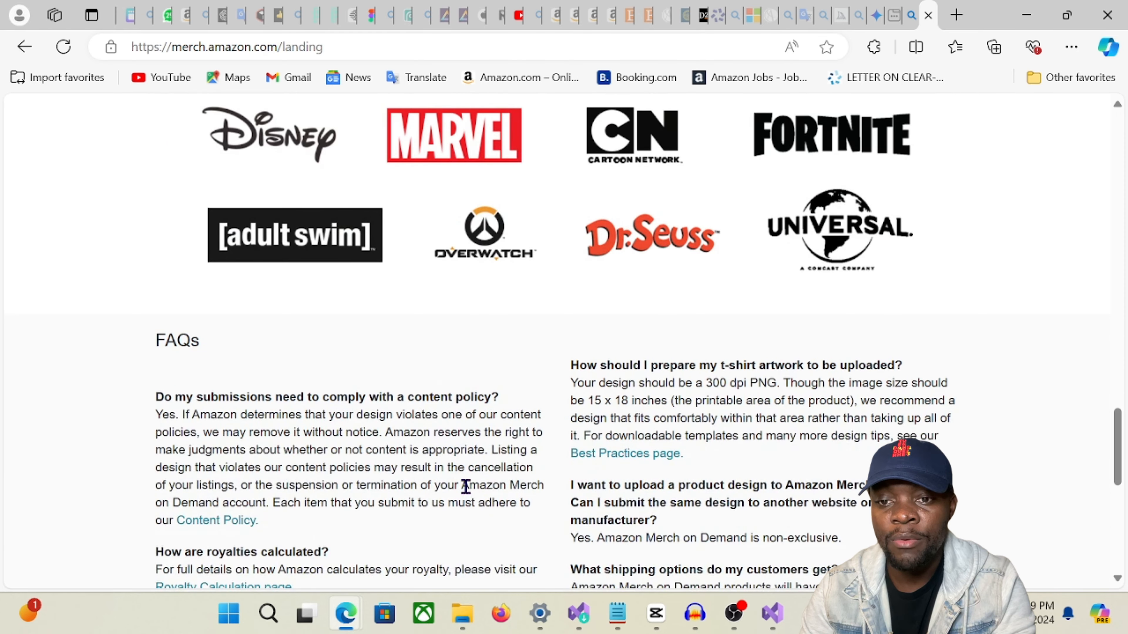
scroll(463, 481, "up", 20)
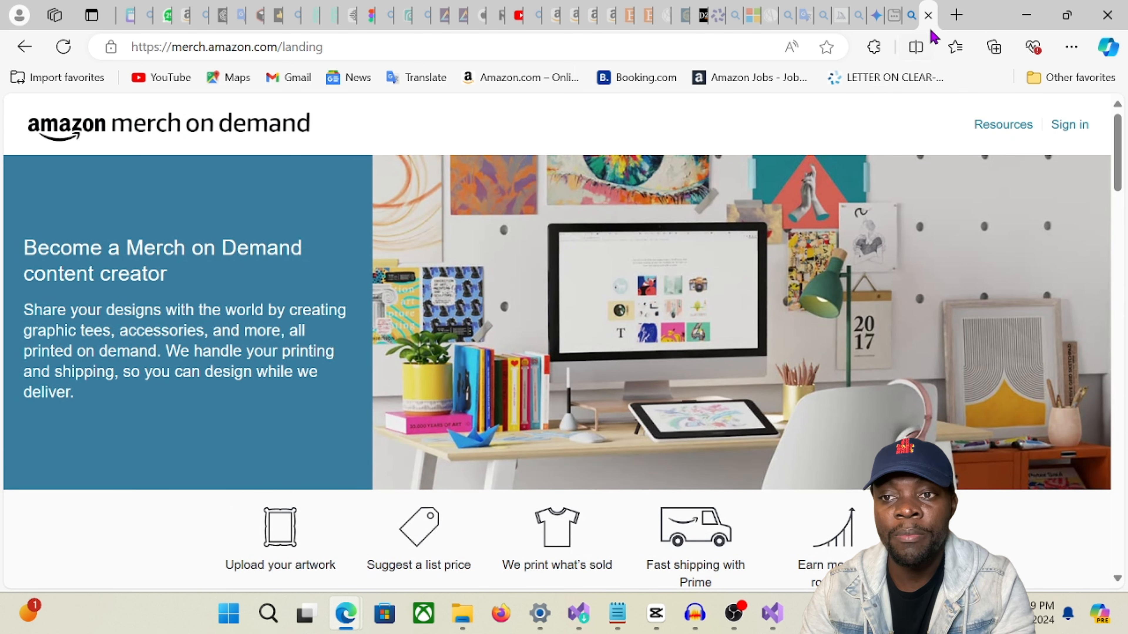
- Switch to the open Amazon throw pillow listing and search the store for "funny t-shirt fishing"
left_click(900, 20)
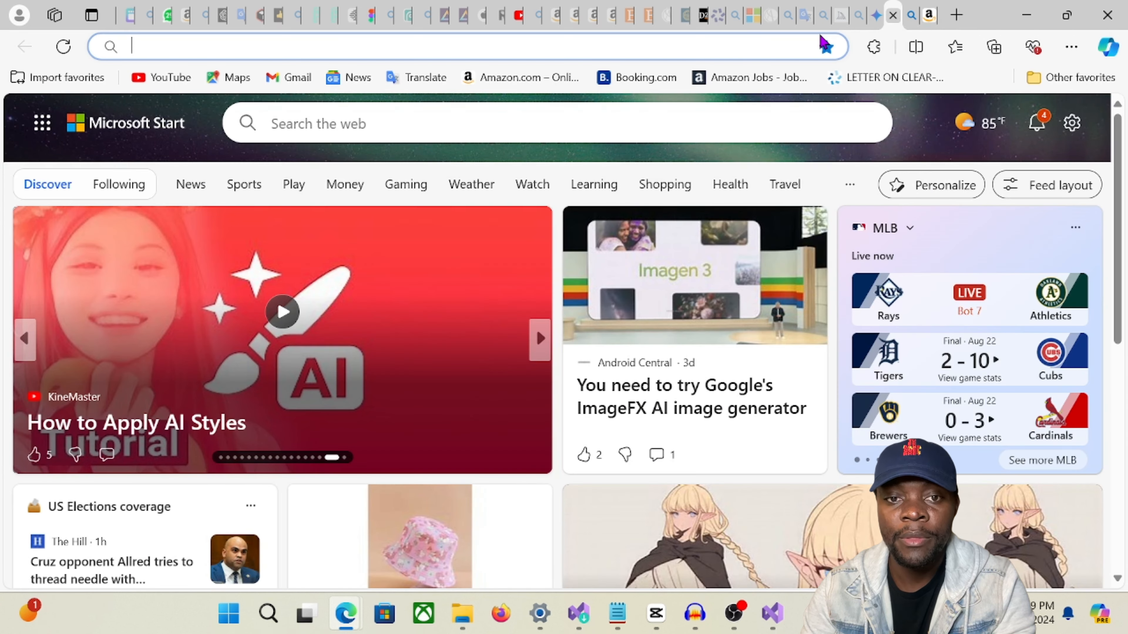
left_click(323, 54)
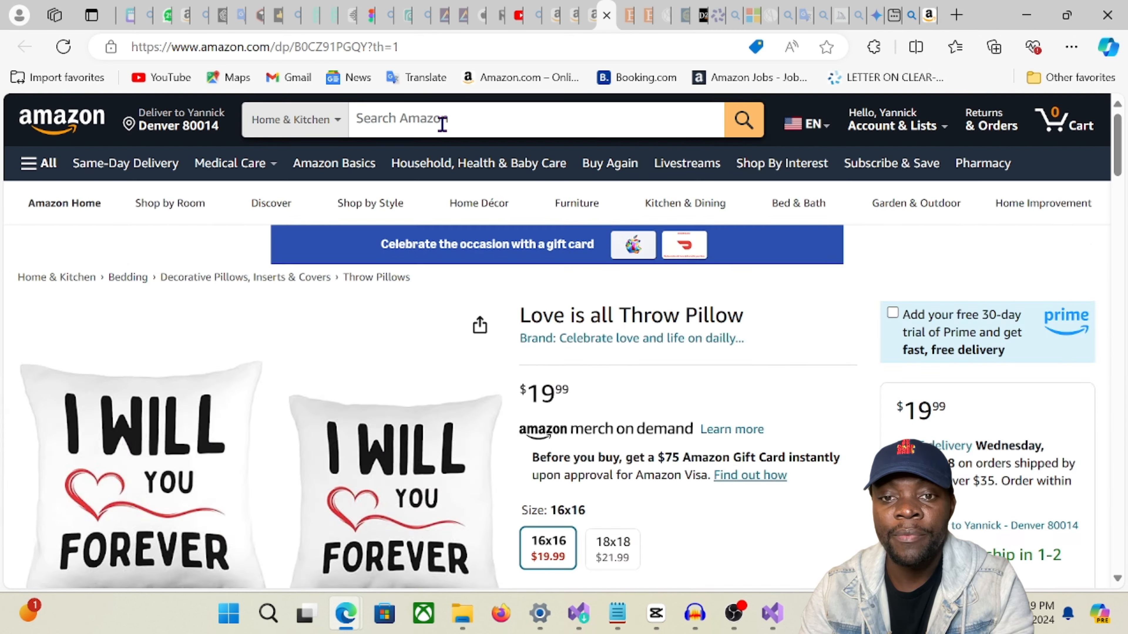
left_click(447, 121)
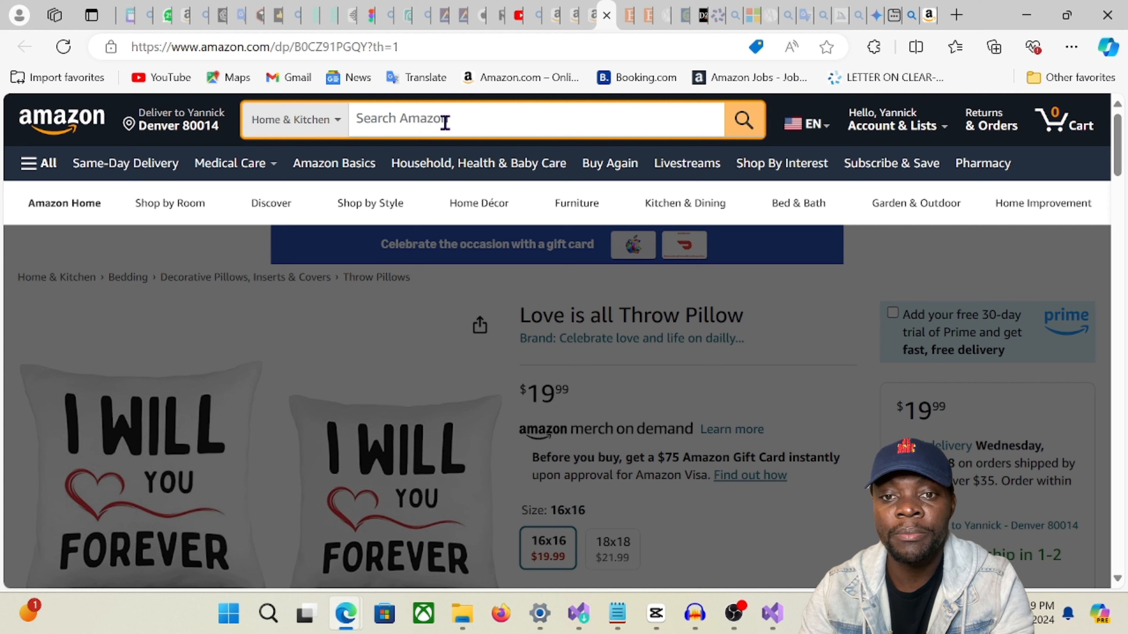
type("funny")
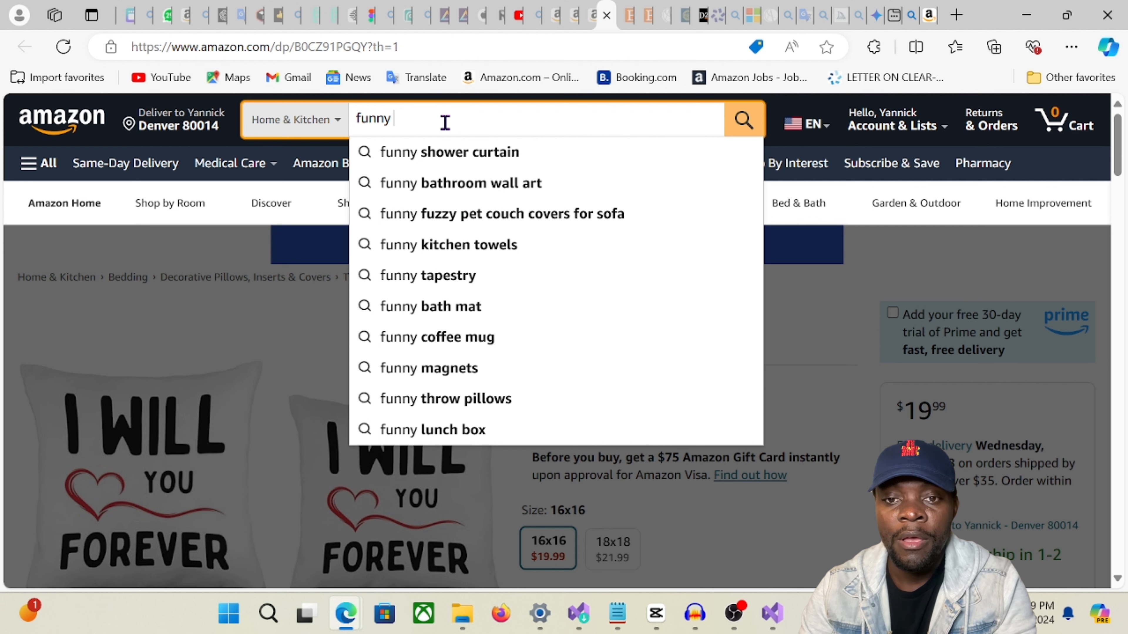
type(" t-s")
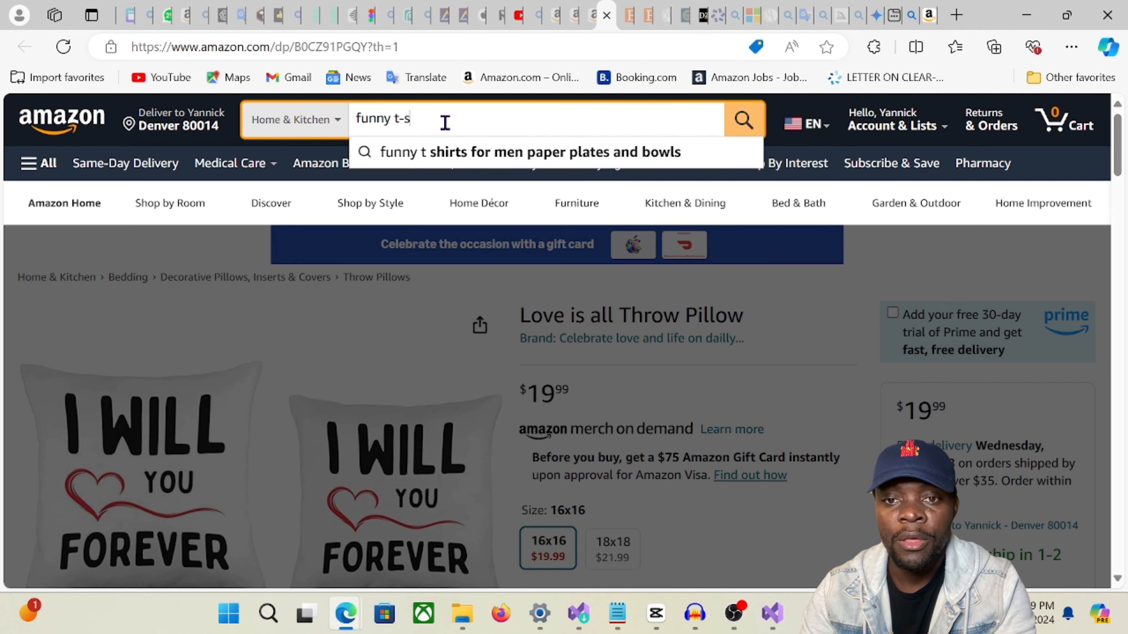
type("hi")
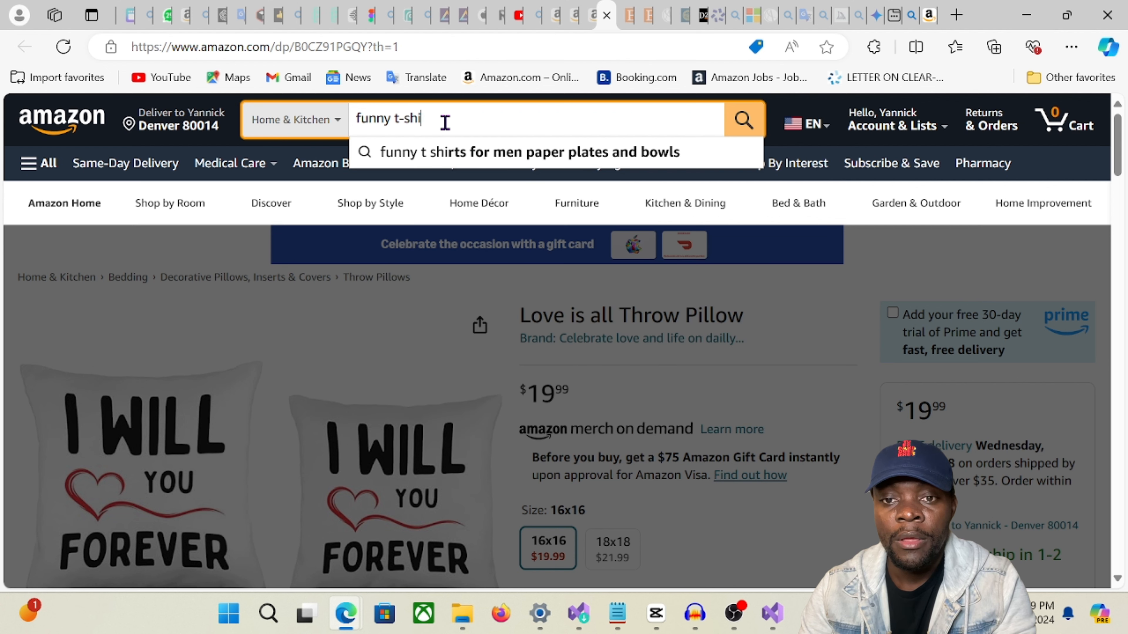
type("r")
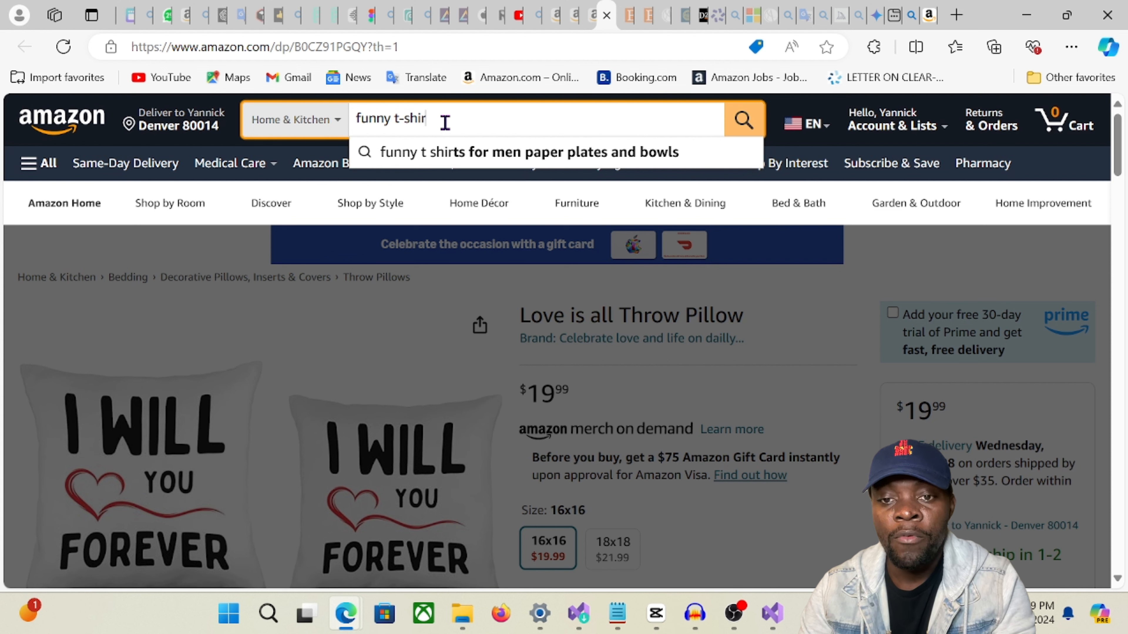
type("t fo")
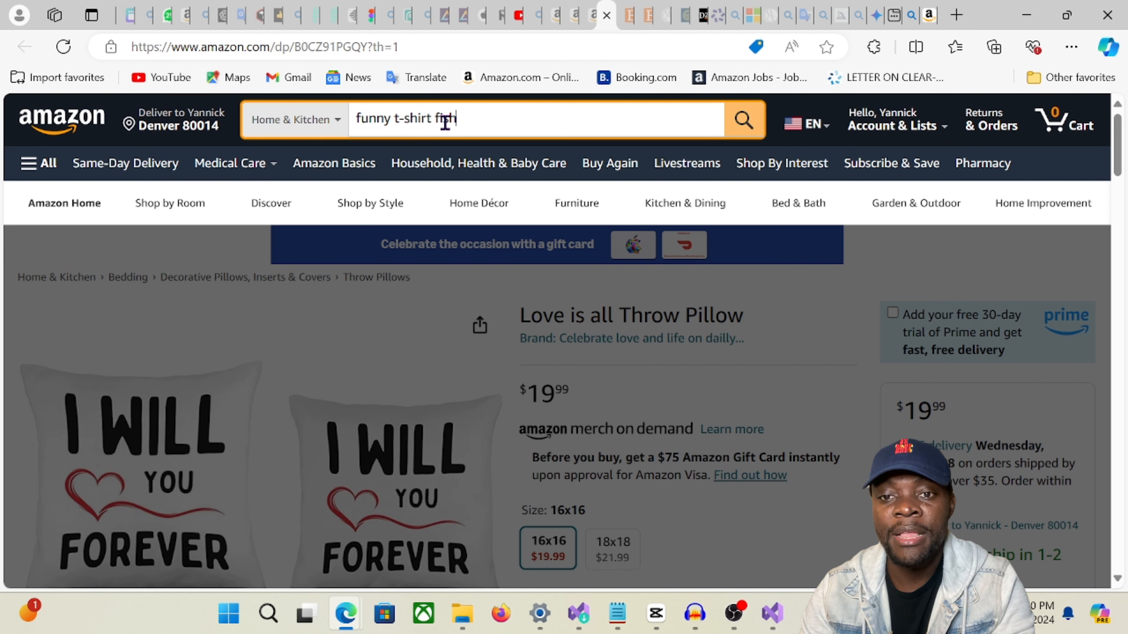
type("shing")
key("Return")
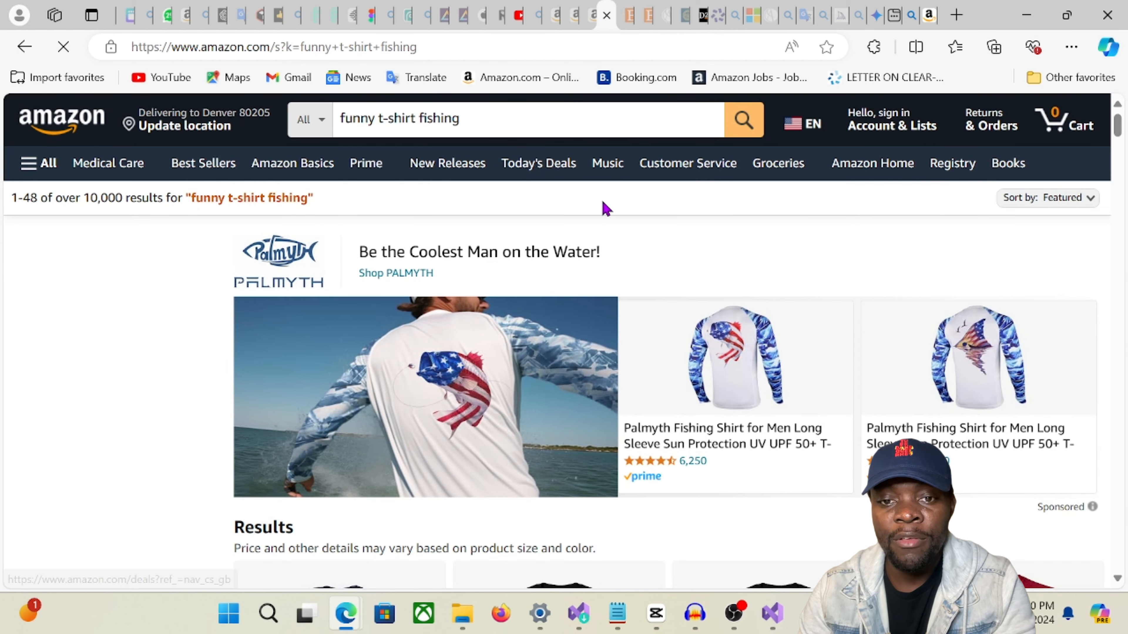
- Open the black "Stress is caused by not fishing enough" T-shirt from the search results
scroll(453, 346, "down", 5)
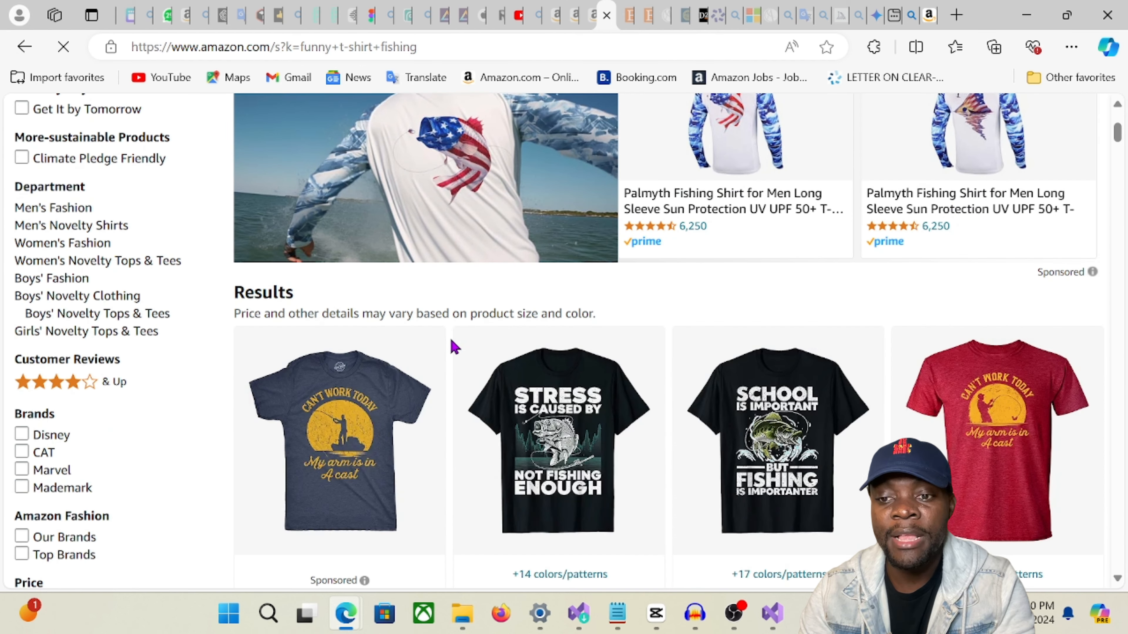
scroll(453, 346, "down", 3)
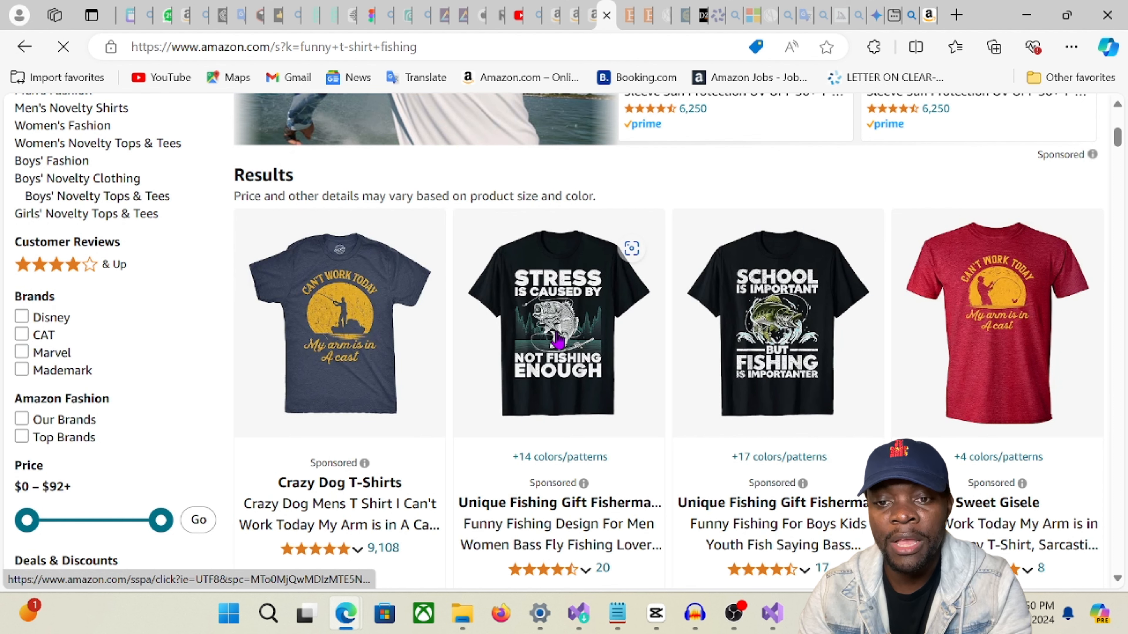
left_click(558, 341)
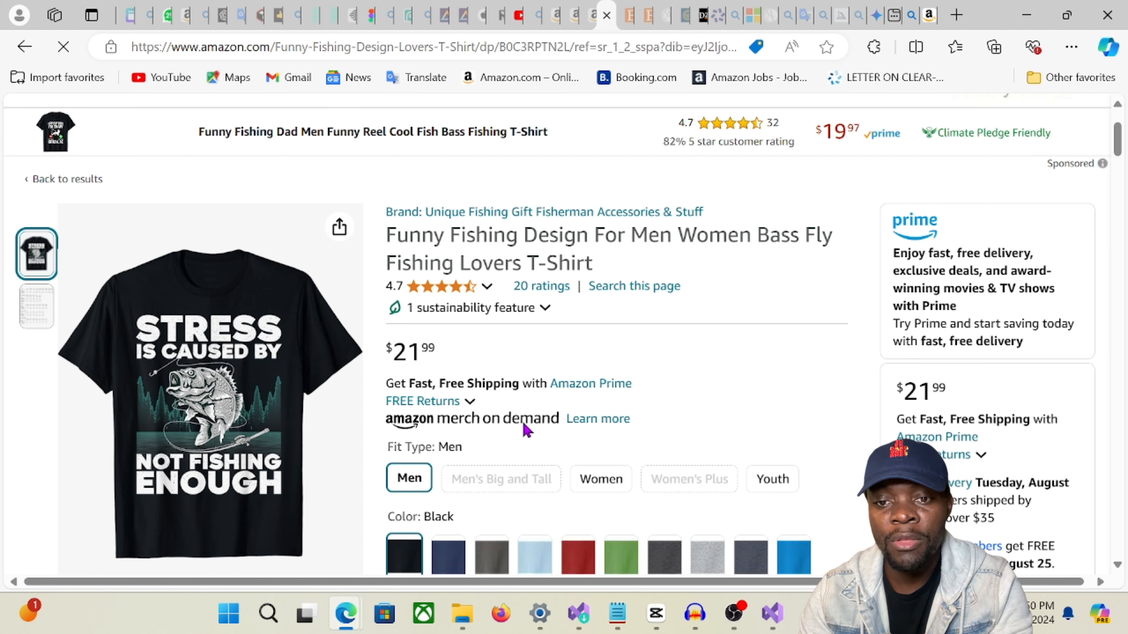
- Review the fishing T-shirt listing and open the raglan baseball tee from the products with the same design
scroll(524, 427, "down", 3)
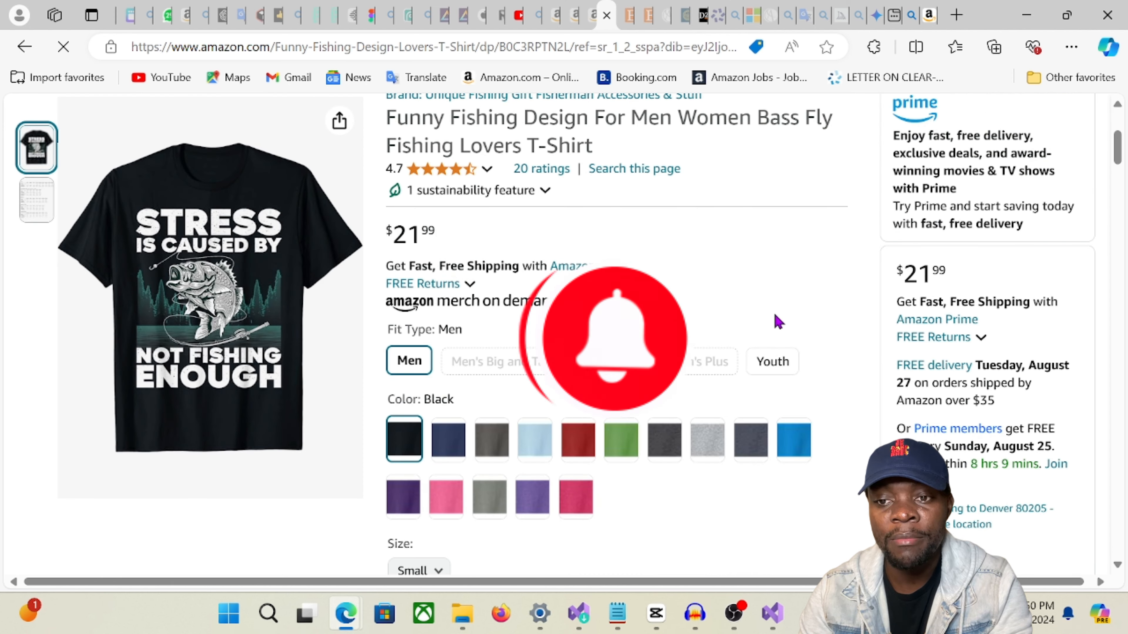
scroll(775, 320, "up", 3)
scroll(559, 338, "down", 1)
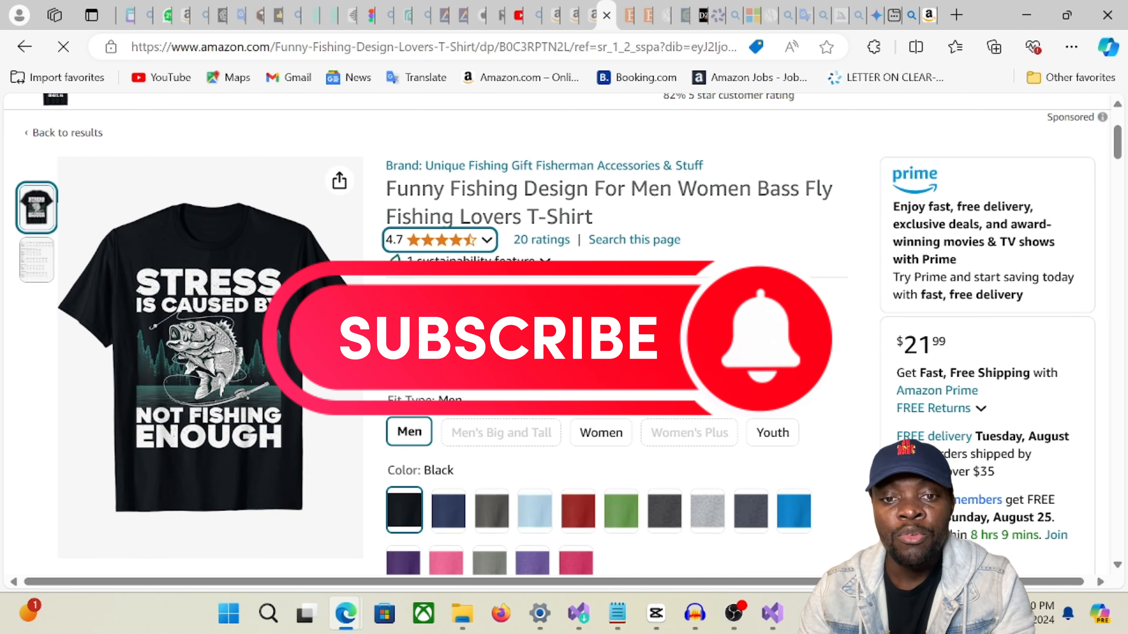
scroll(559, 338, "down", 7)
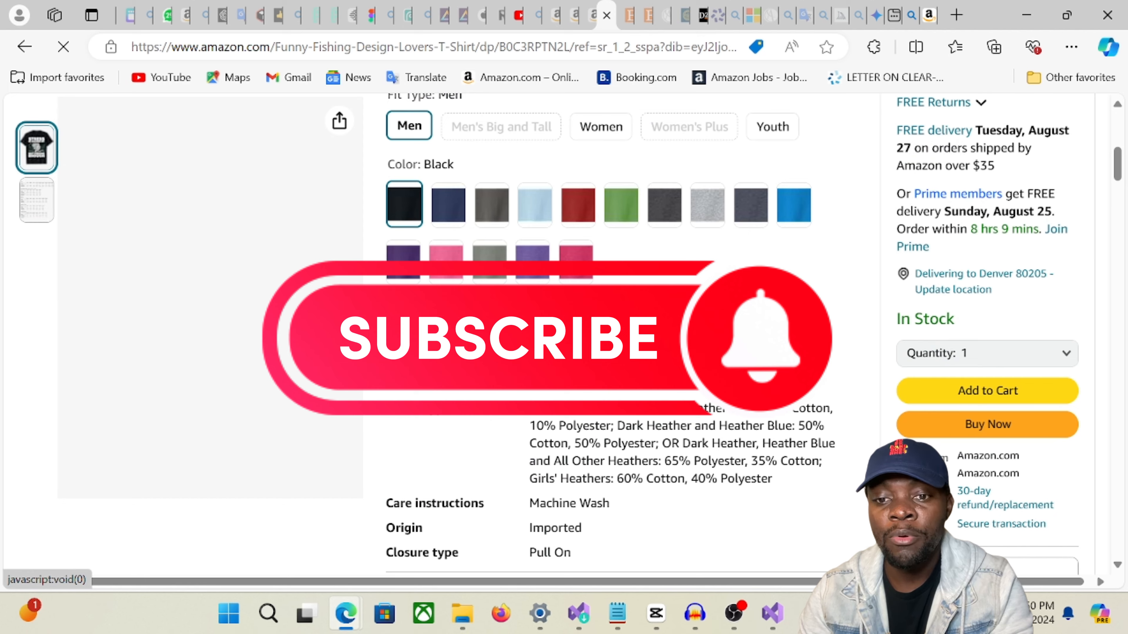
scroll(740, 355, "down", 10)
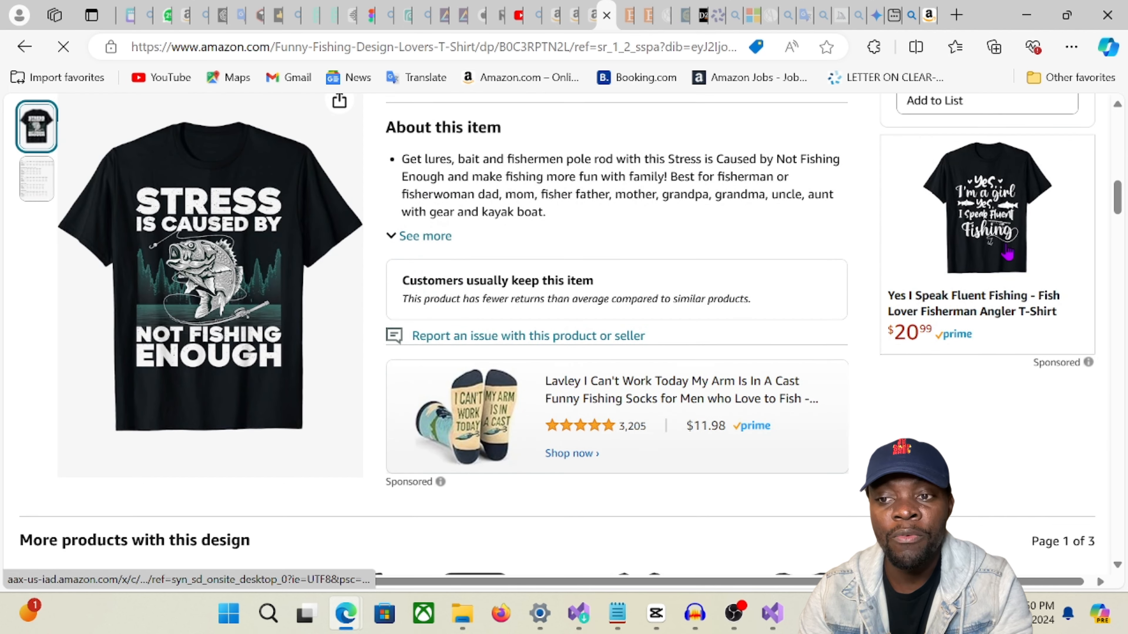
scroll(932, 279, "down", 10)
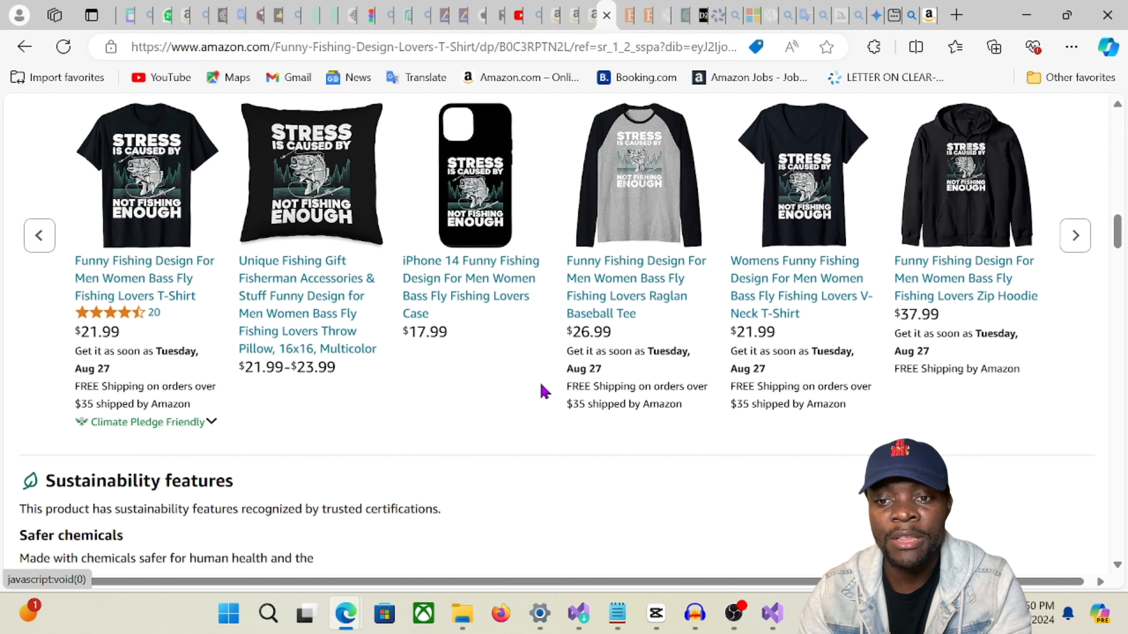
left_click(680, 187)
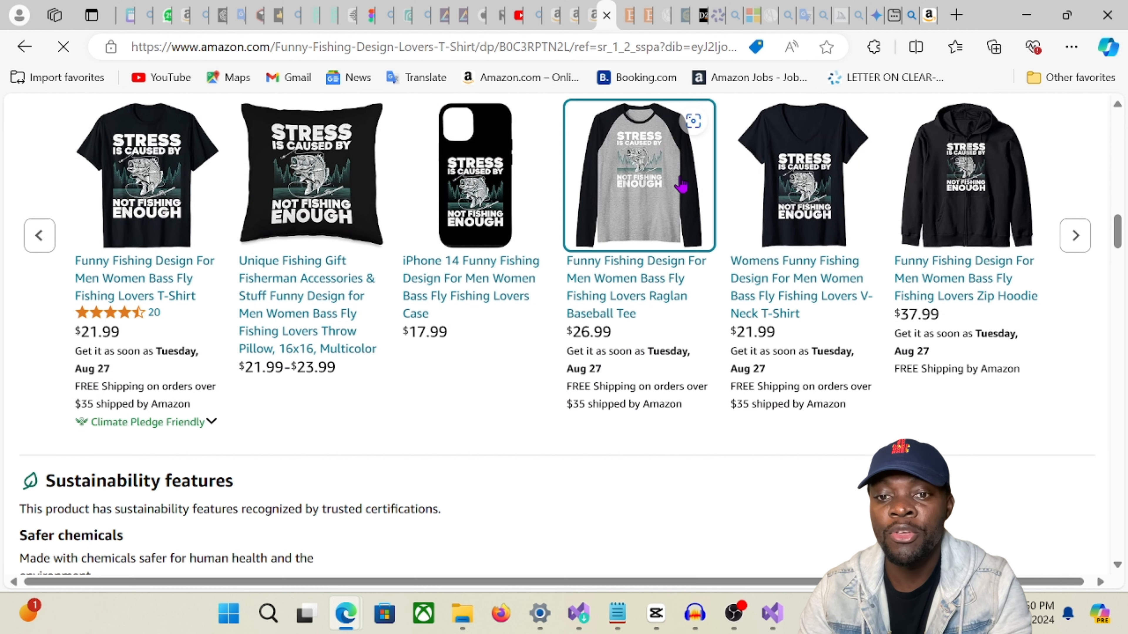
- Examine the raglan baseball tee listing for its price, Merch on Demand label, options and other products with this design
scroll(663, 185, "down", 3)
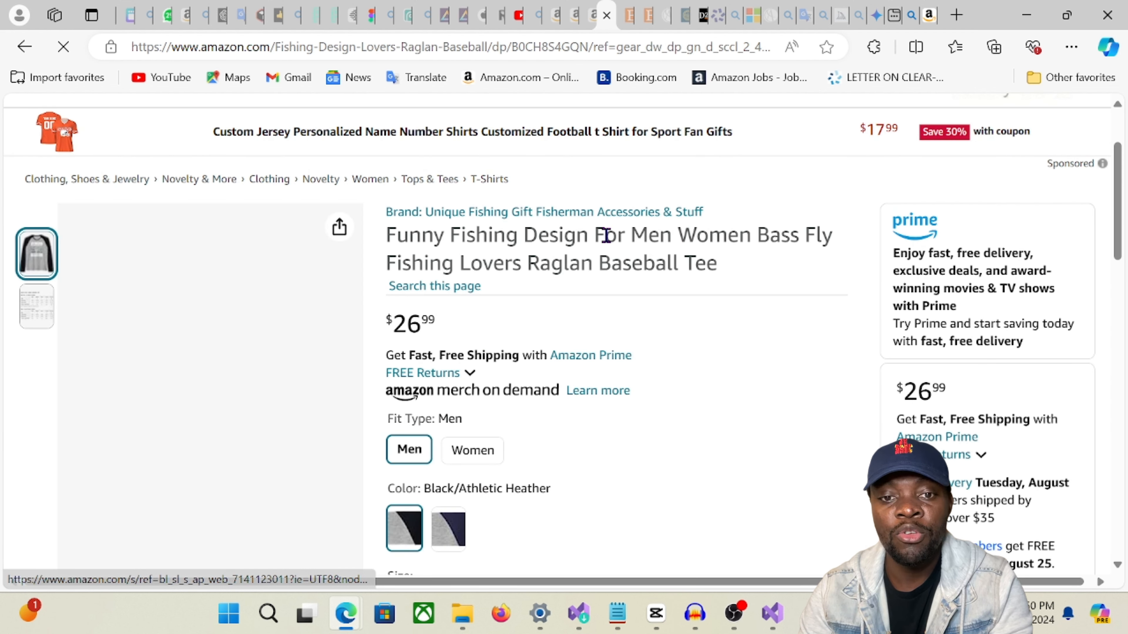
scroll(684, 259, "down", 3)
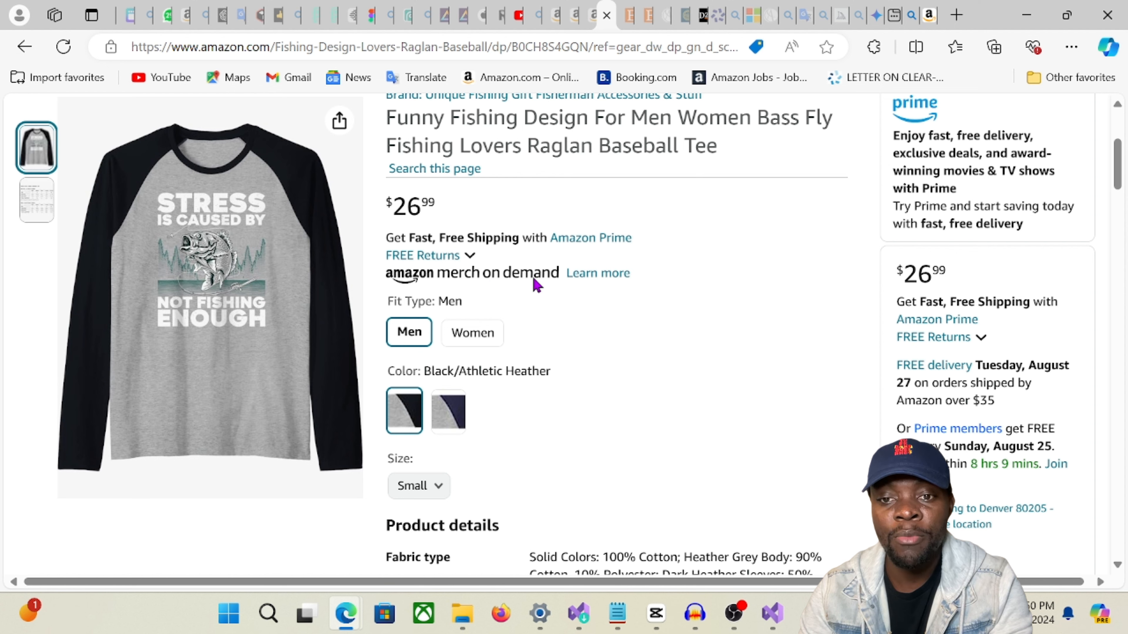
scroll(538, 284, "up", 3)
scroll(649, 305, "down", 3)
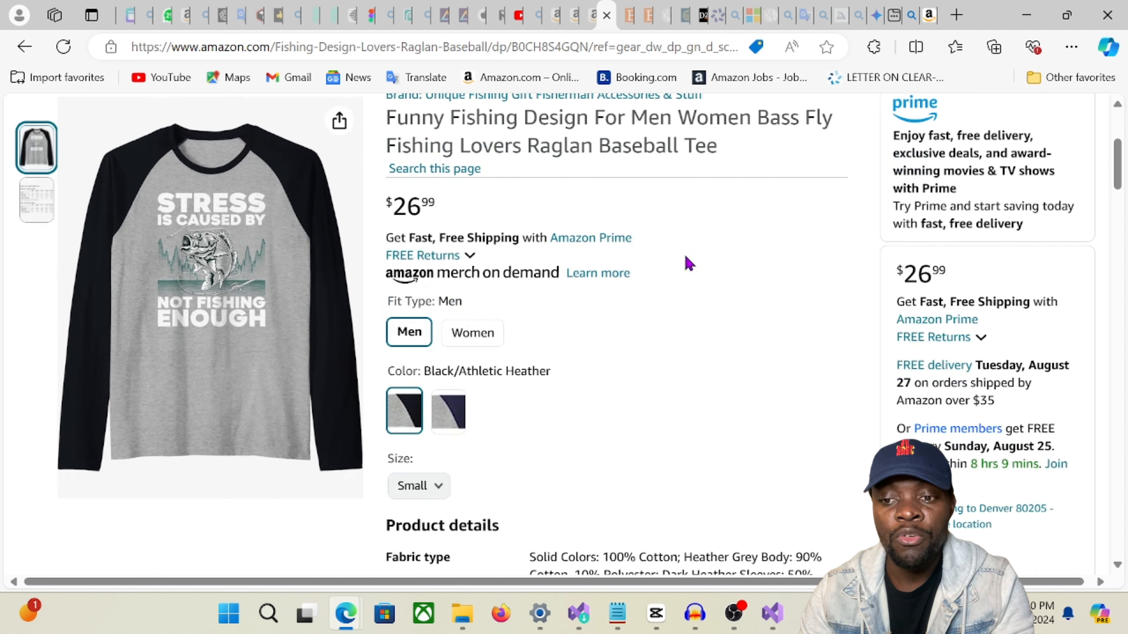
scroll(700, 241, "up", 3)
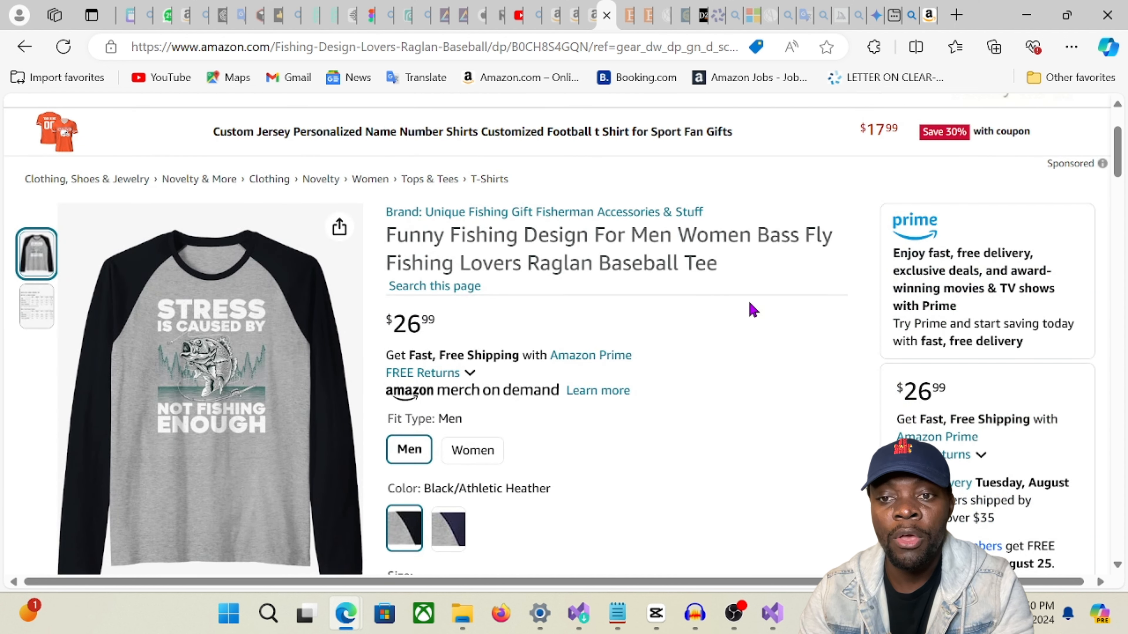
scroll(753, 310, "down", 18)
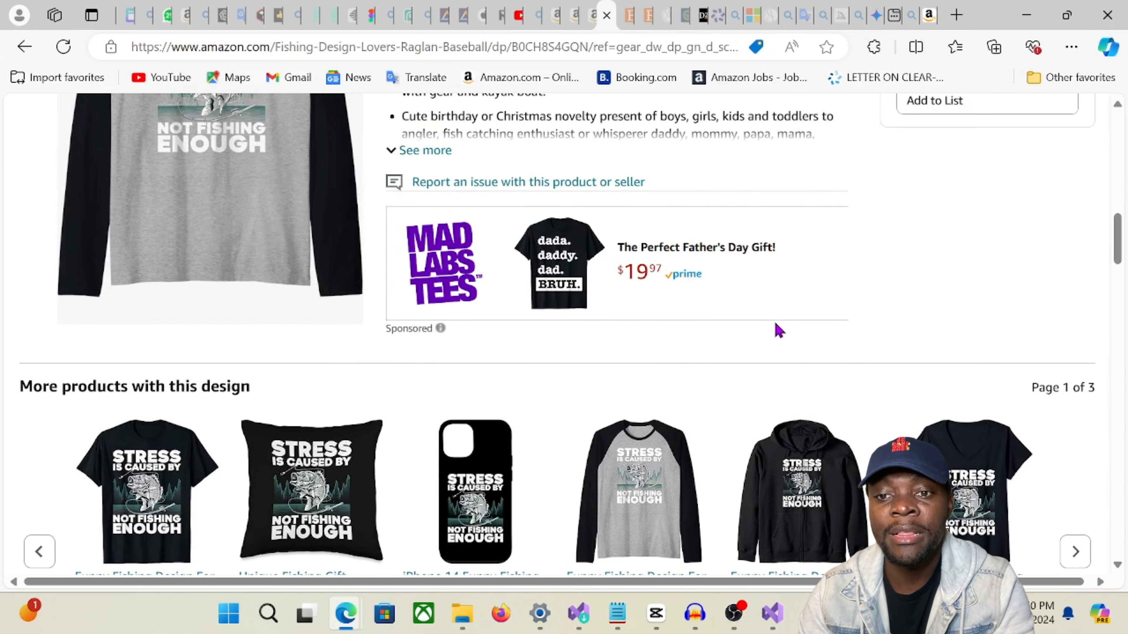
scroll(779, 331, "down", 5)
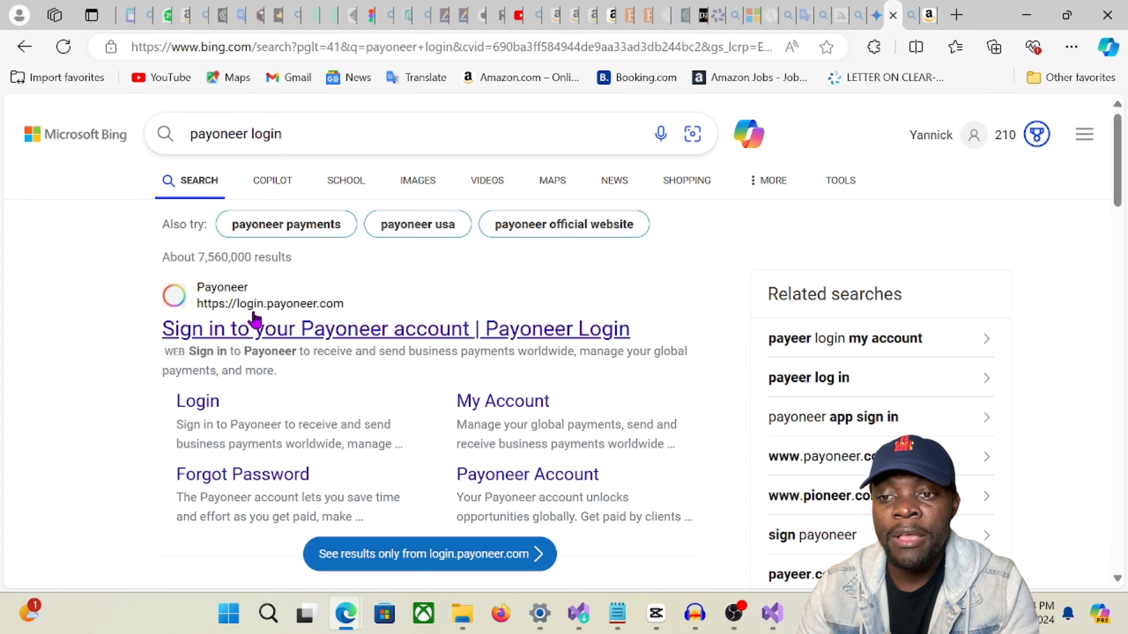
- On the Payoneer login page from the search results, fill in the saved e-mail and go on to the new-account sign-up
left_click(252, 322)
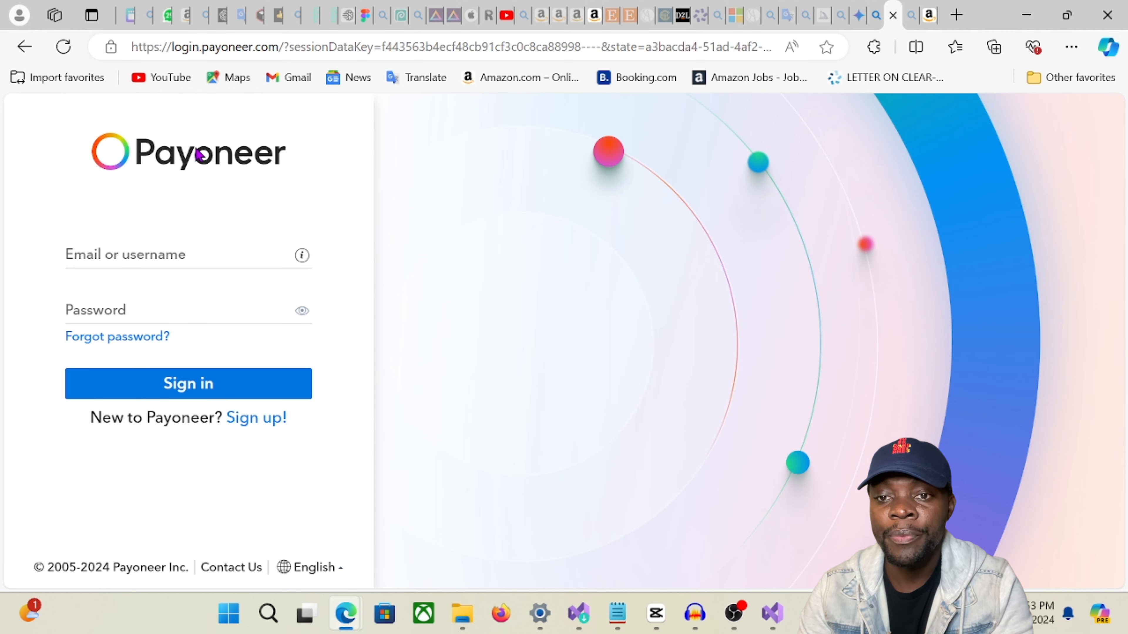
left_click(151, 257)
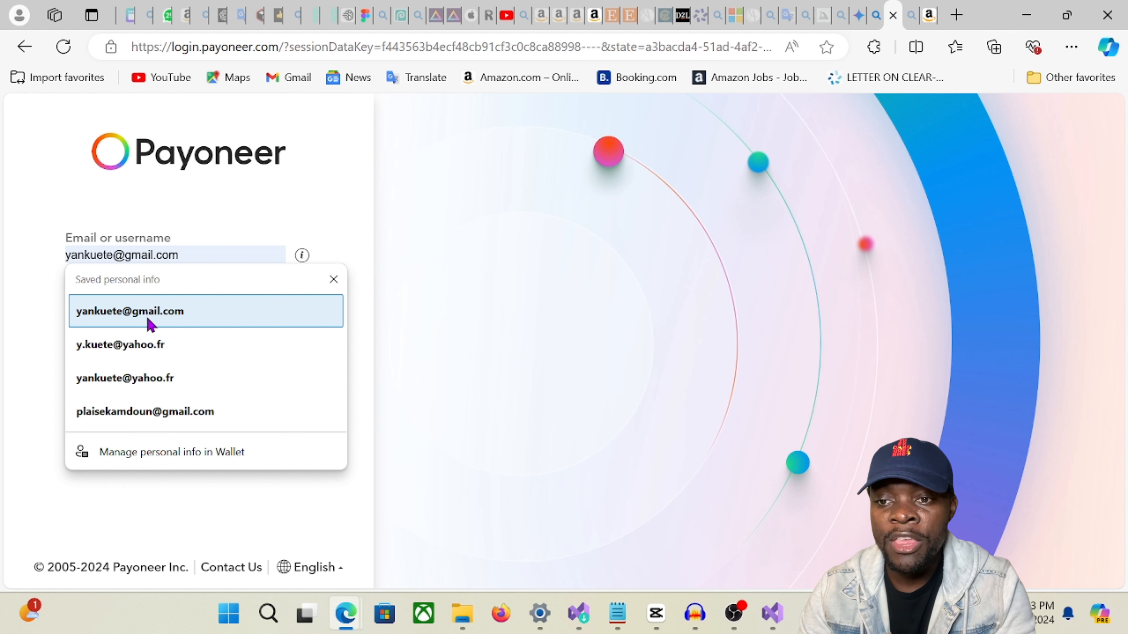
left_click(149, 319)
left_click(240, 393)
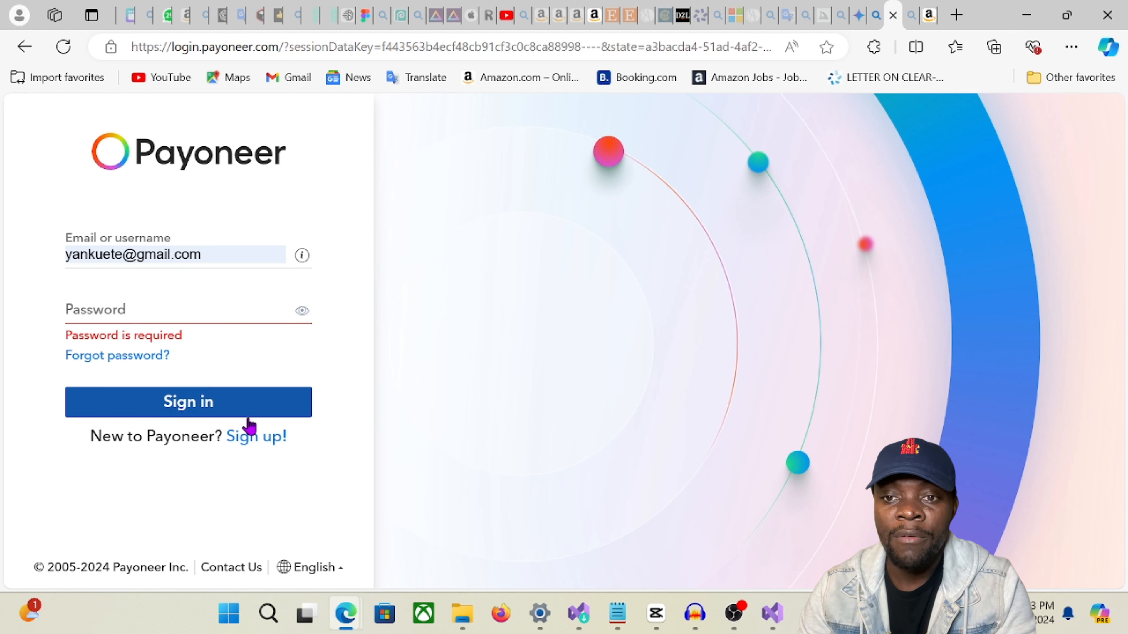
left_click(246, 441)
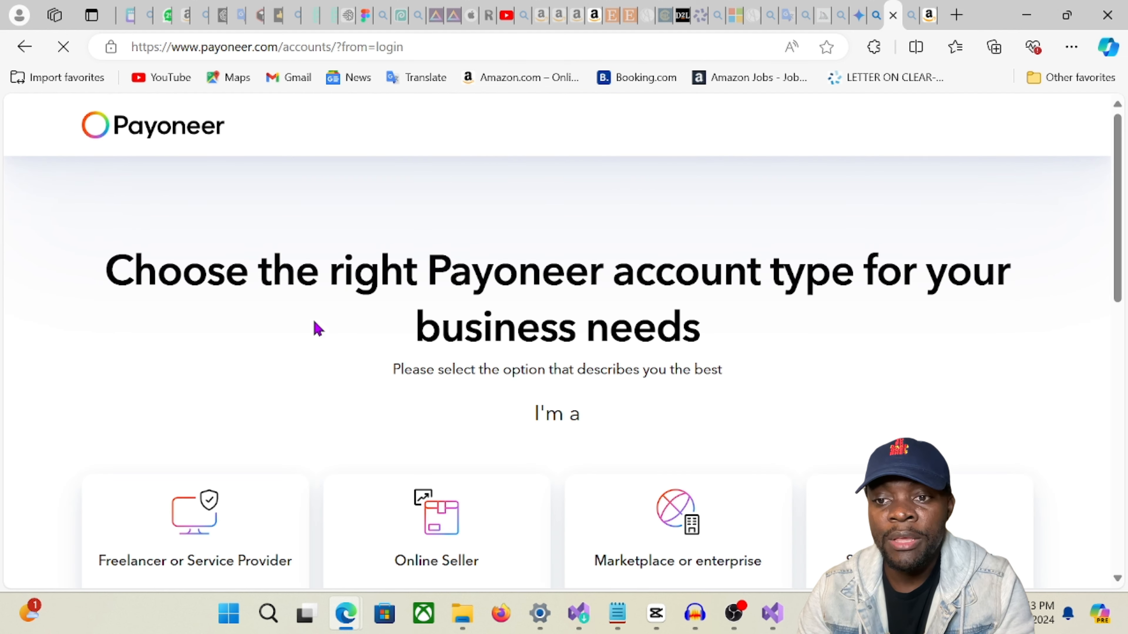
- Review the Payoneer account types, choose Online Seller and state the aim of getting paid and making payments globally
scroll(675, 342, "down", 3)
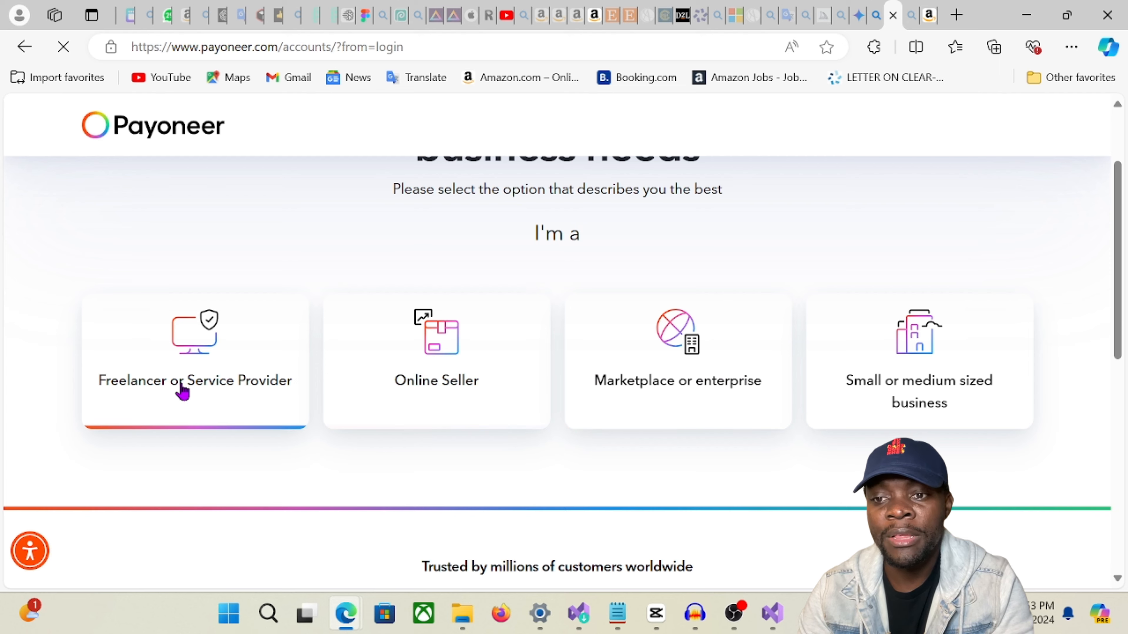
scroll(789, 383, "down", 6)
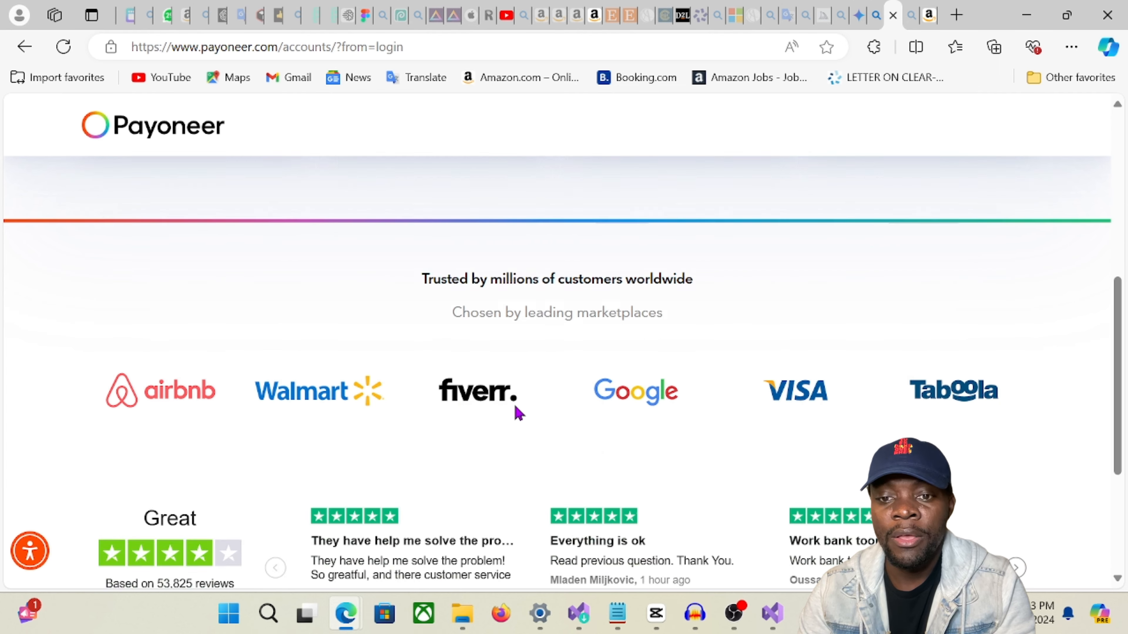
scroll(697, 351, "down", 3)
scroll(315, 375, "up", 6)
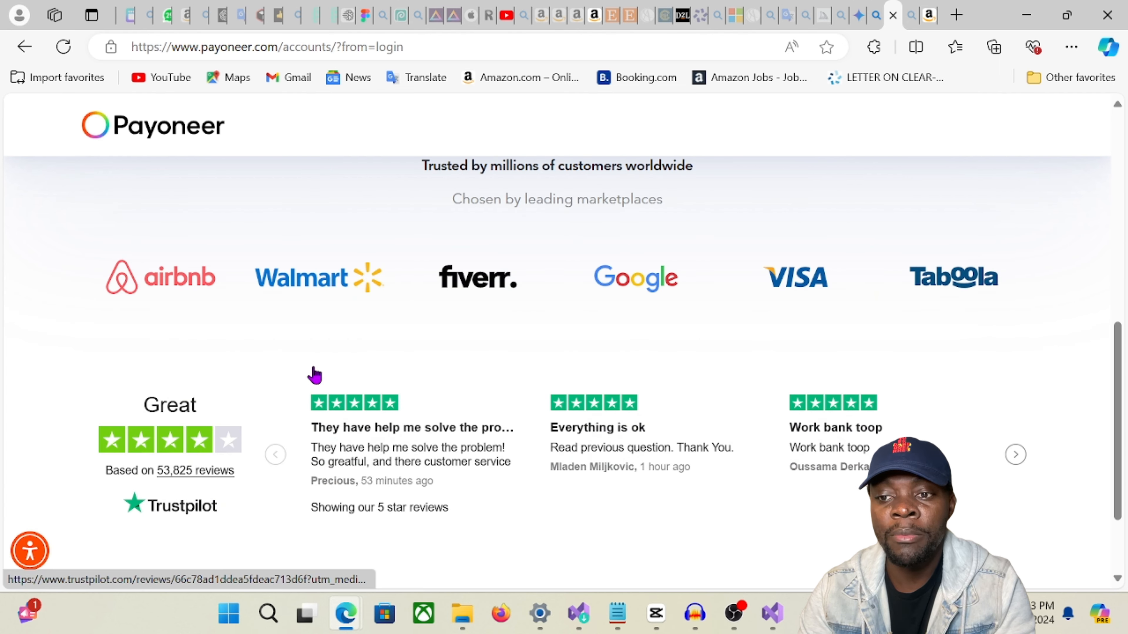
scroll(654, 329, "up", 6)
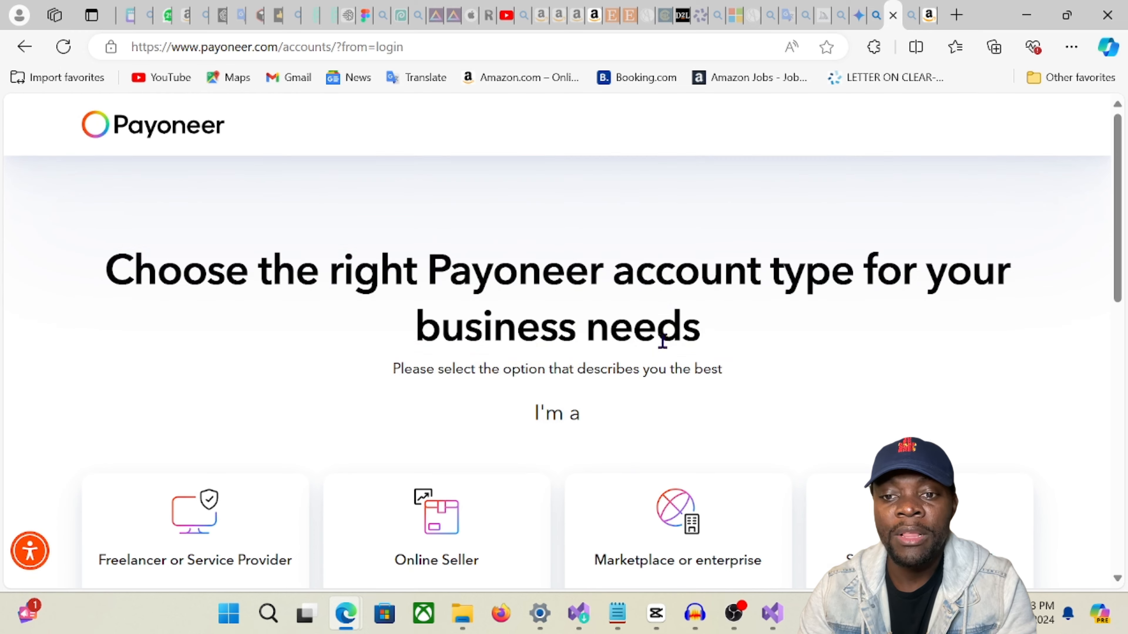
scroll(662, 335, "down", 3)
left_click(435, 385)
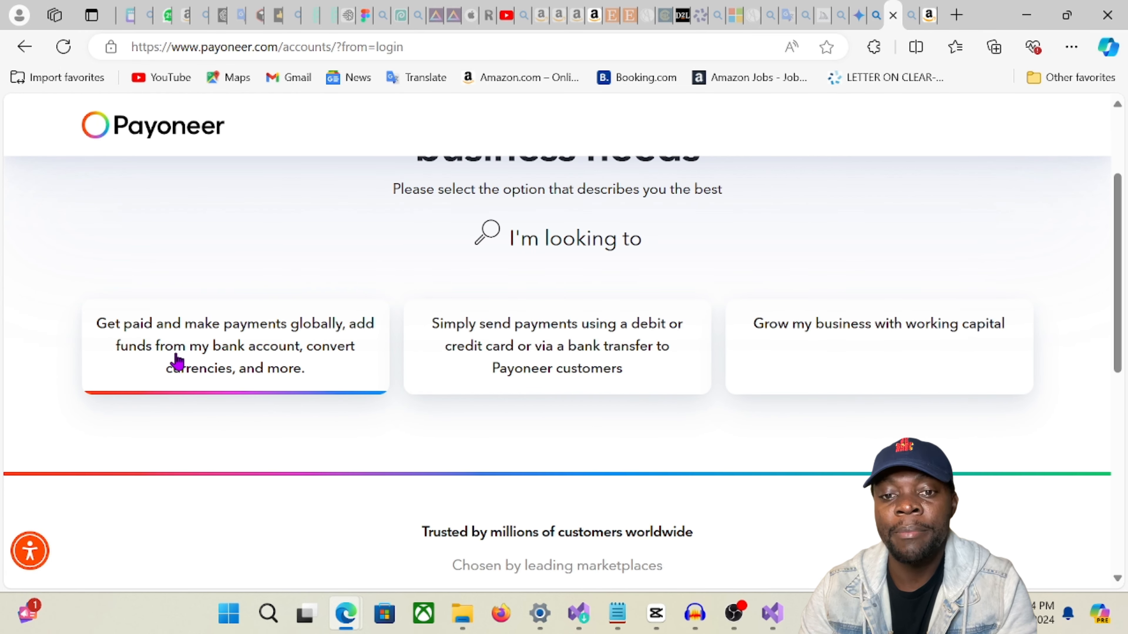
left_click(216, 375)
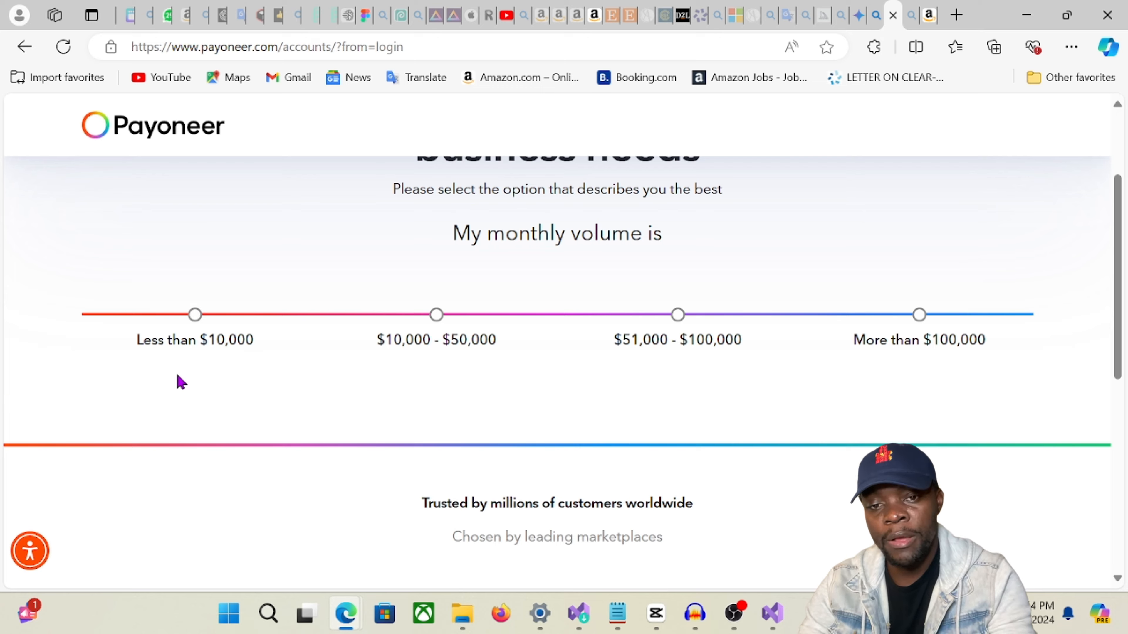
- Declare a monthly volume of less than $10,000 for the Payoneer account
scroll(490, 378, "down", 3)
scroll(647, 305, "up", 5)
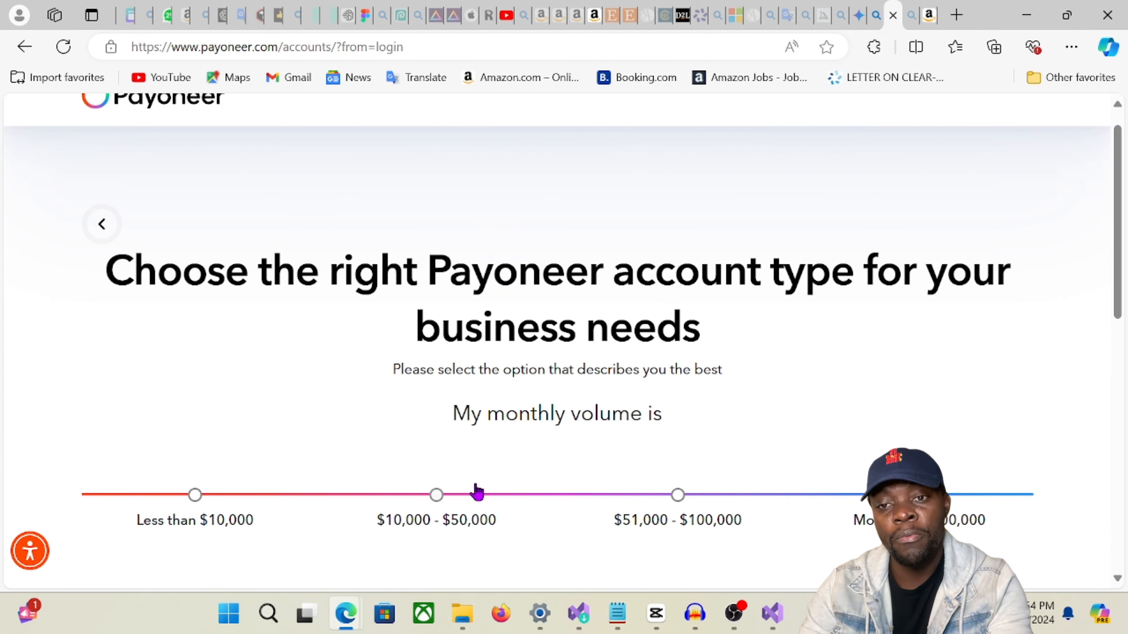
left_click(196, 506)
scroll(428, 473, "up", 2)
scroll(385, 315, "down", 1)
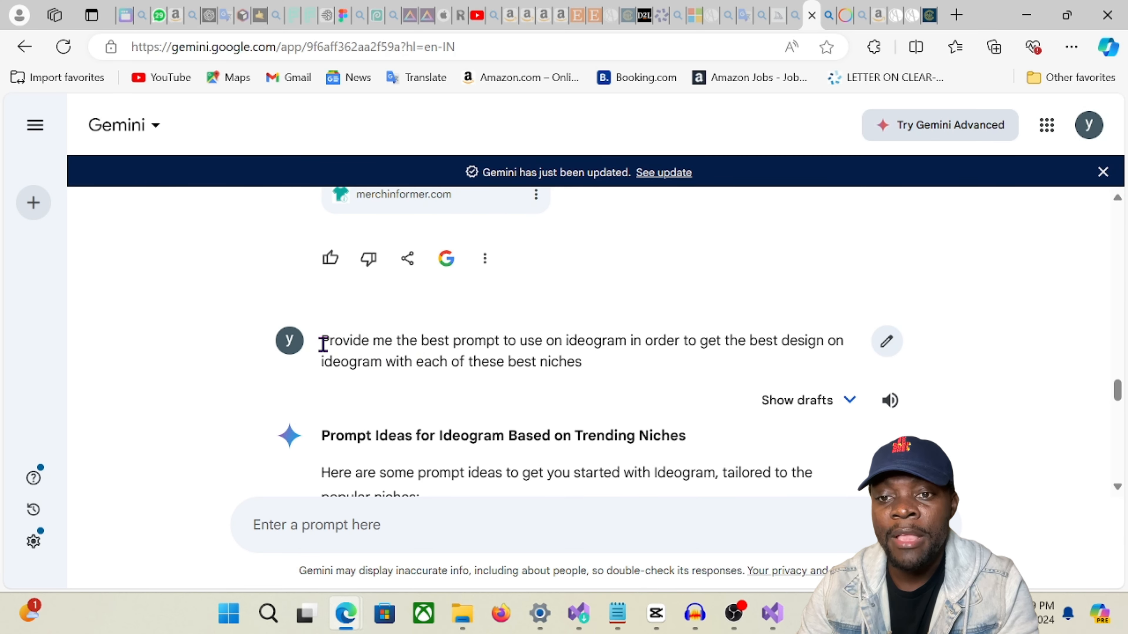
- In the Gemini chat, read the question about the 5 trending Amazon Merch niches, its answer and the follow-up Ideogram prompt request
left_click_drag(322, 344, 605, 370)
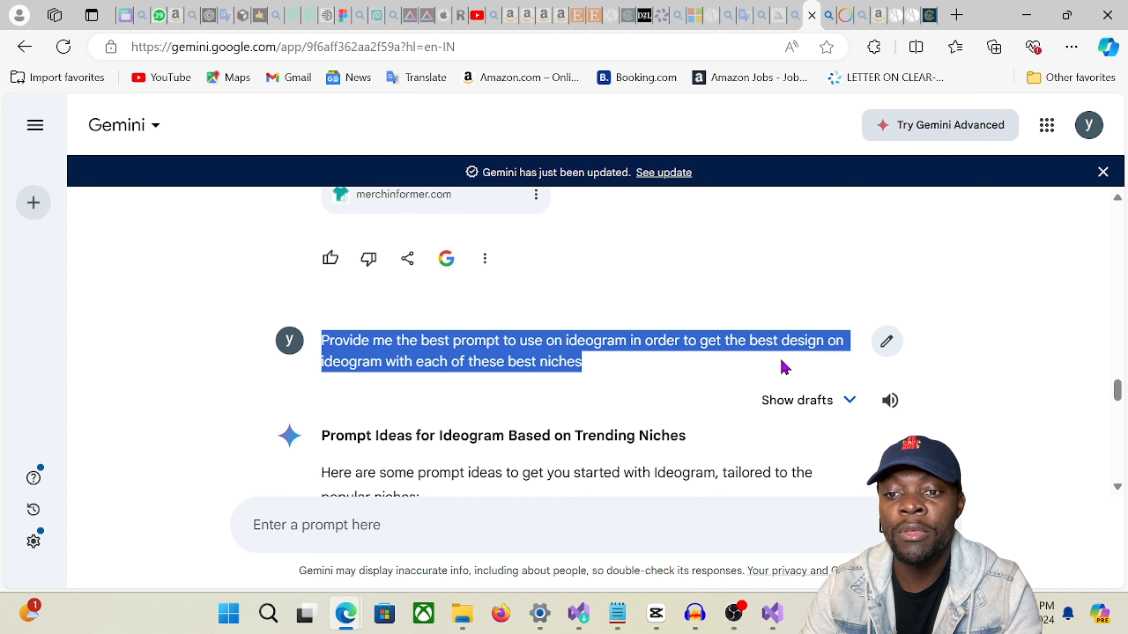
scroll(462, 402, "up", 15)
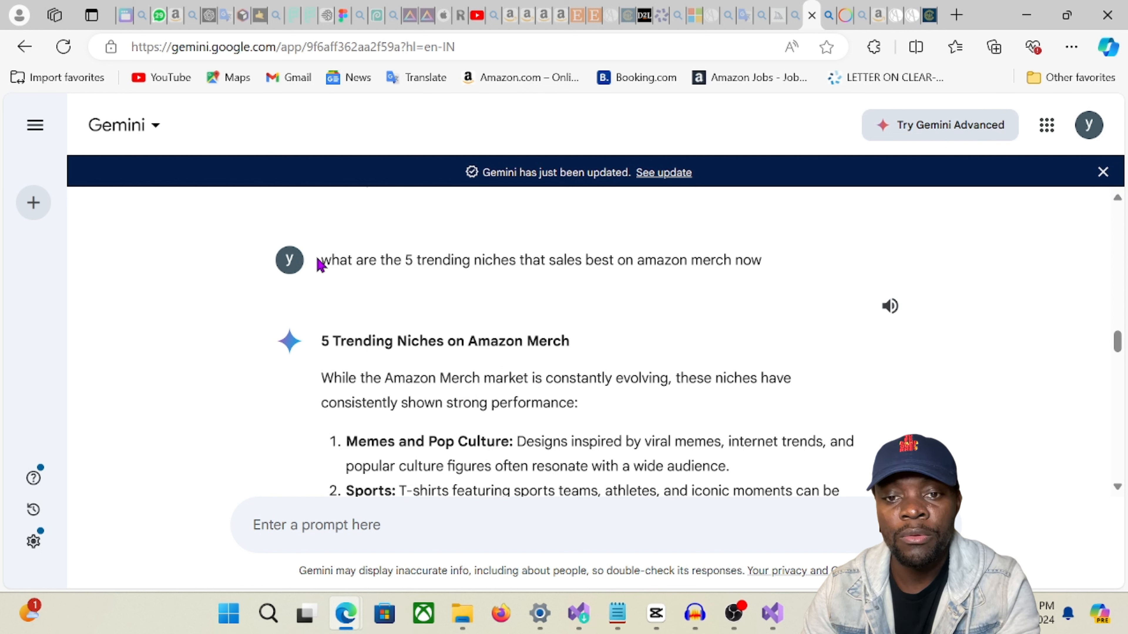
left_click_drag(321, 265, 763, 269)
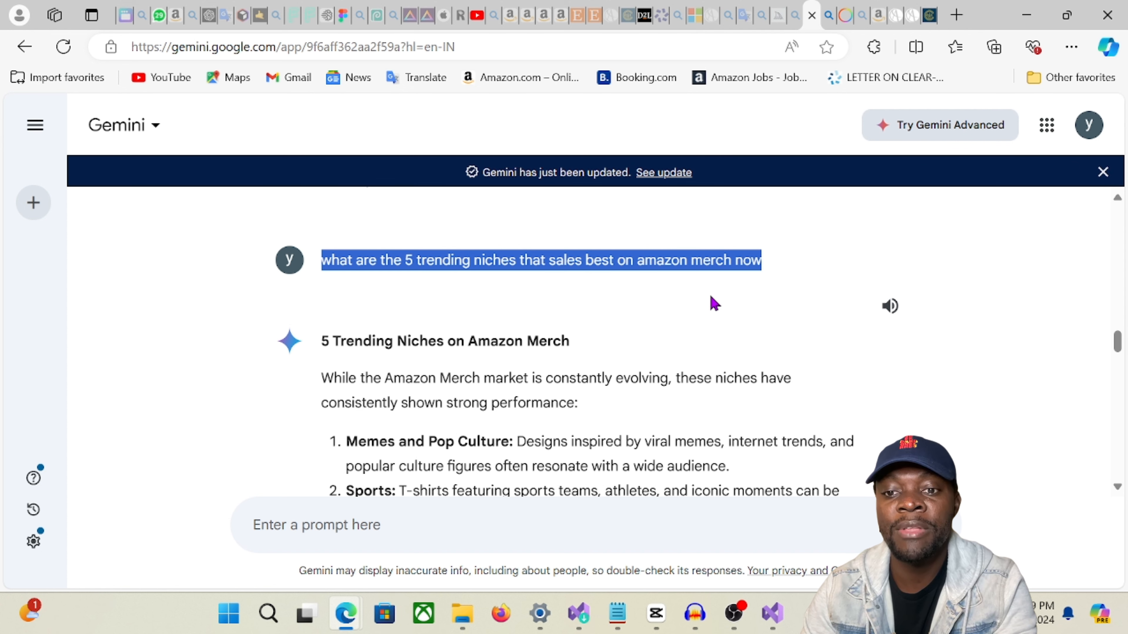
left_click(772, 292)
scroll(592, 314, "down", 3)
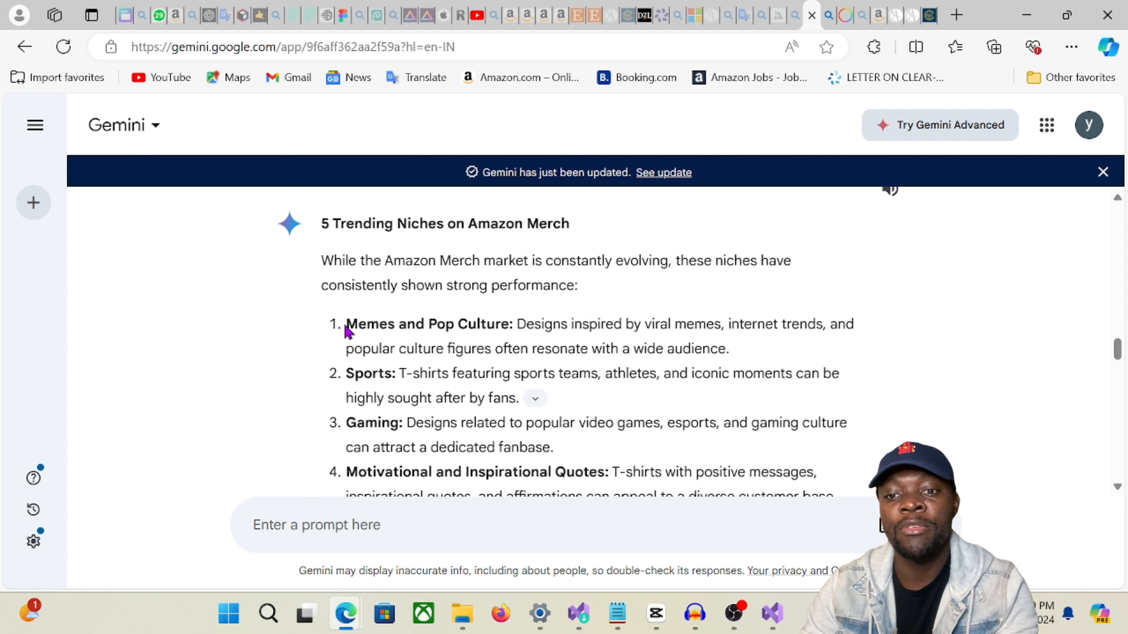
scroll(479, 325, "down", 3)
scroll(439, 351, "down", 9)
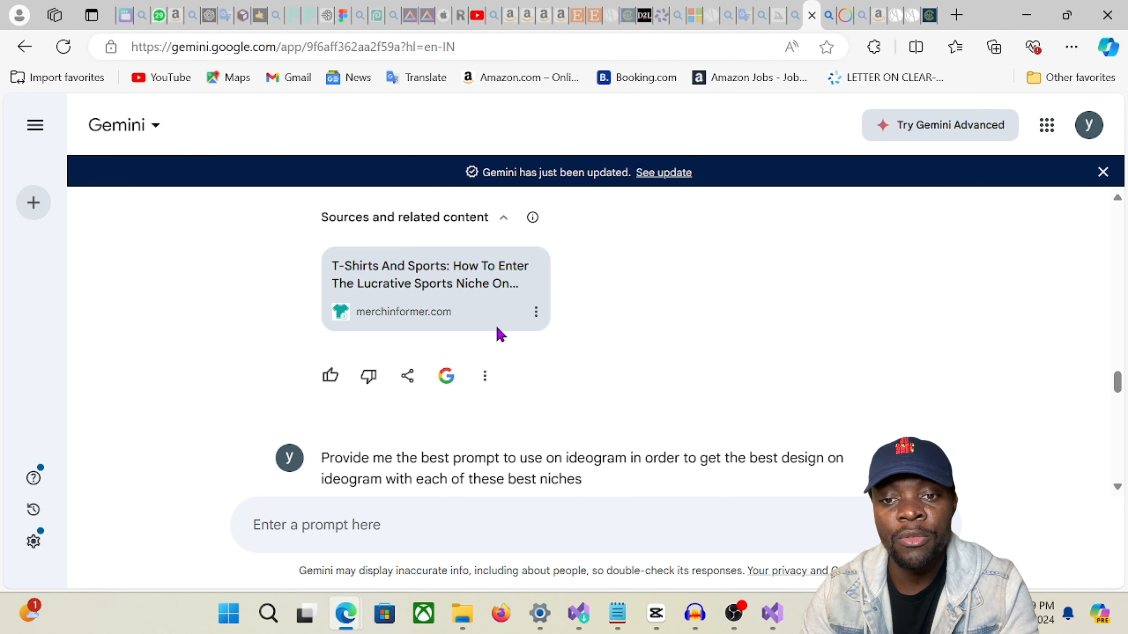
scroll(372, 313, "down", 3)
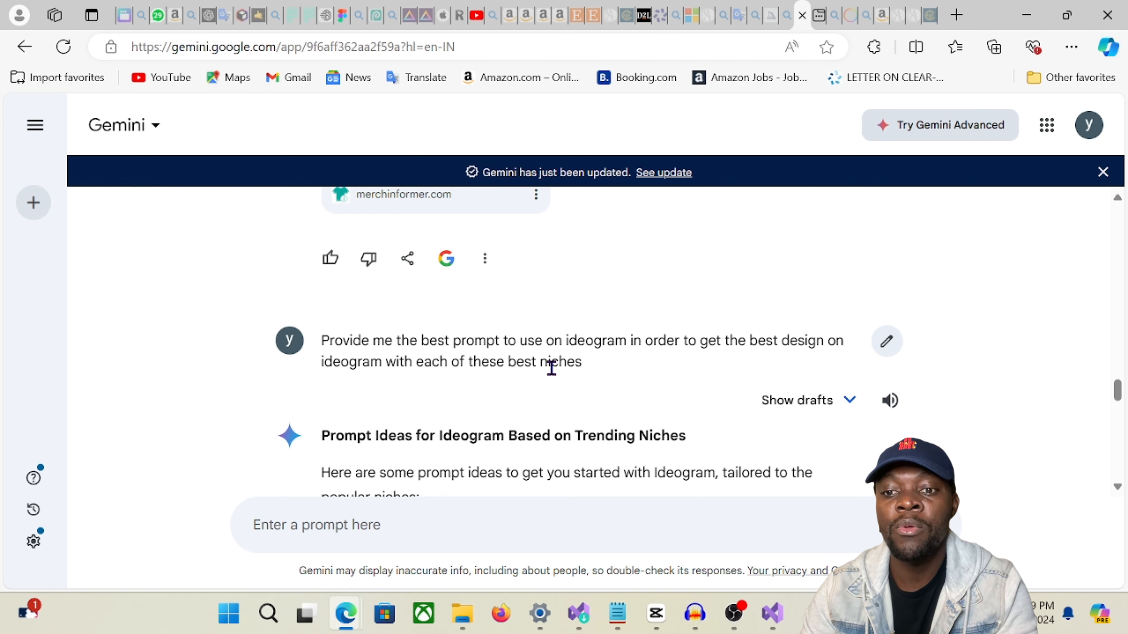
- From Gemini's Ideogram prompt ideas, copy the funny cat meme example under Memes and Pop Culture
left_click_drag(583, 368, 323, 354)
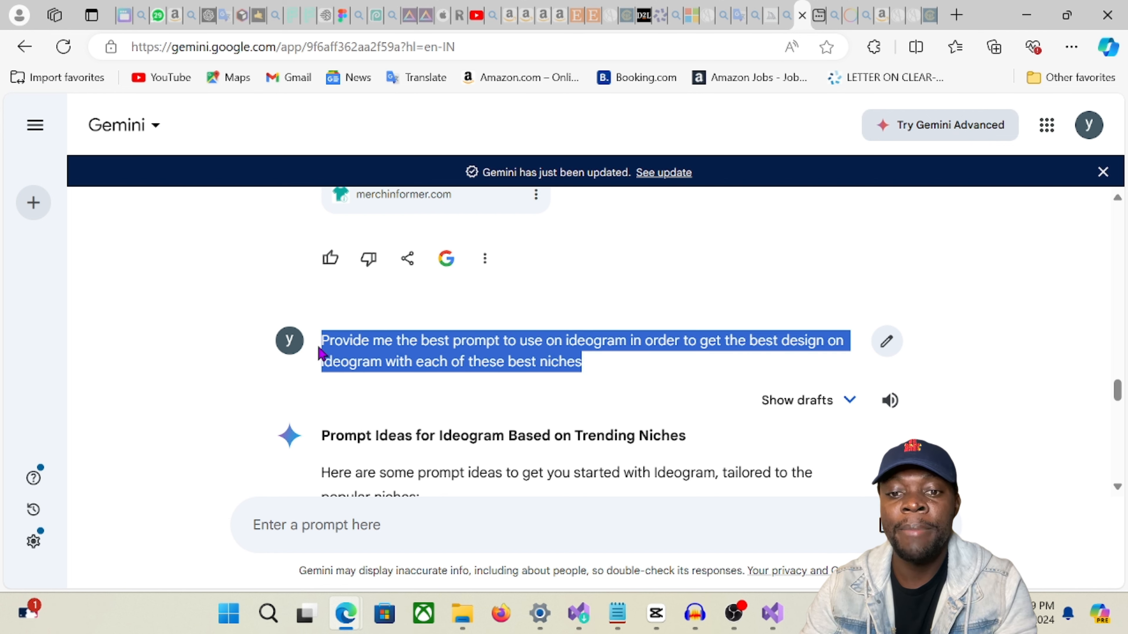
scroll(378, 356, "down", 6)
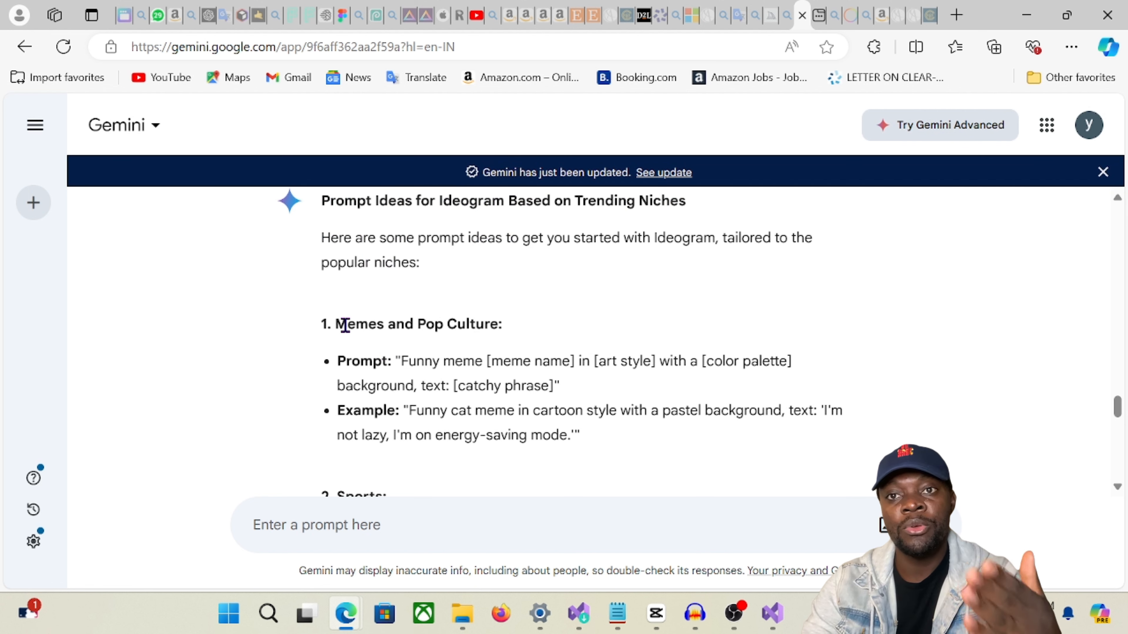
scroll(416, 340, "down", 3)
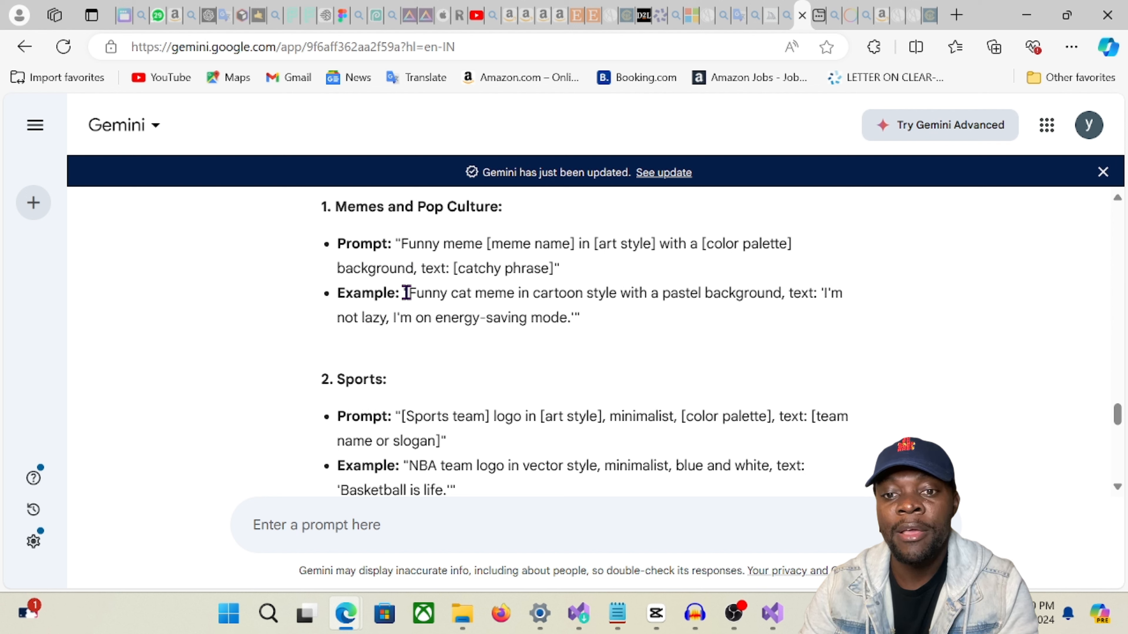
left_click_drag(407, 293, 570, 319)
key("ctrl+c")
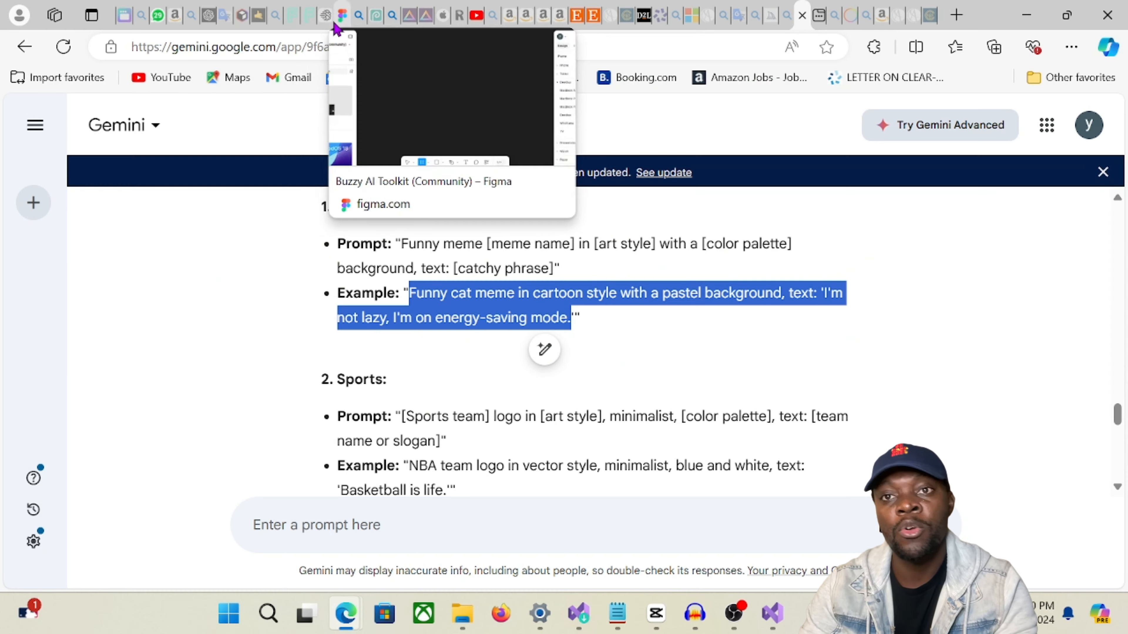
- Switch to Ideogram and replace the existing house prompt with the copied funny cat meme prompt
left_click(320, 16)
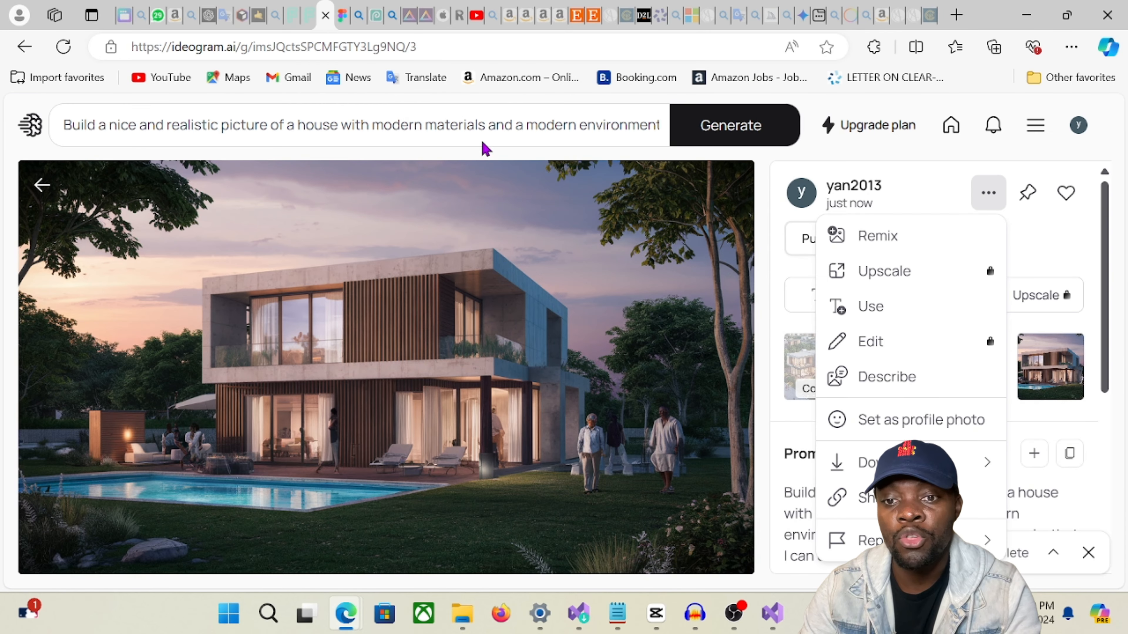
left_click(444, 125)
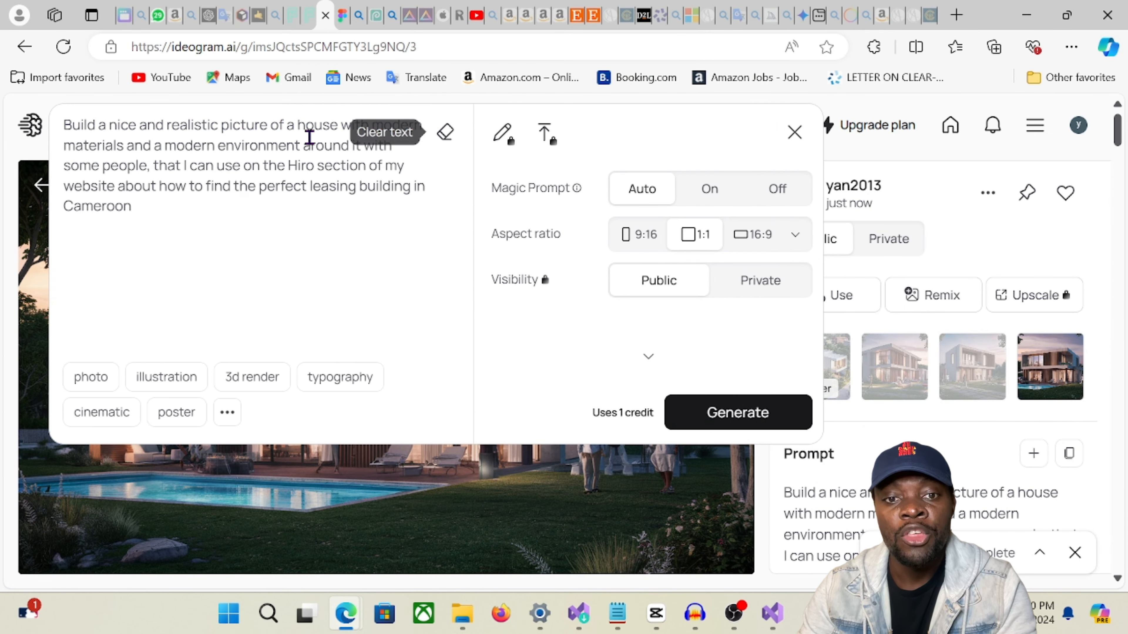
key("ctrl+a")
key("ctrl+v")
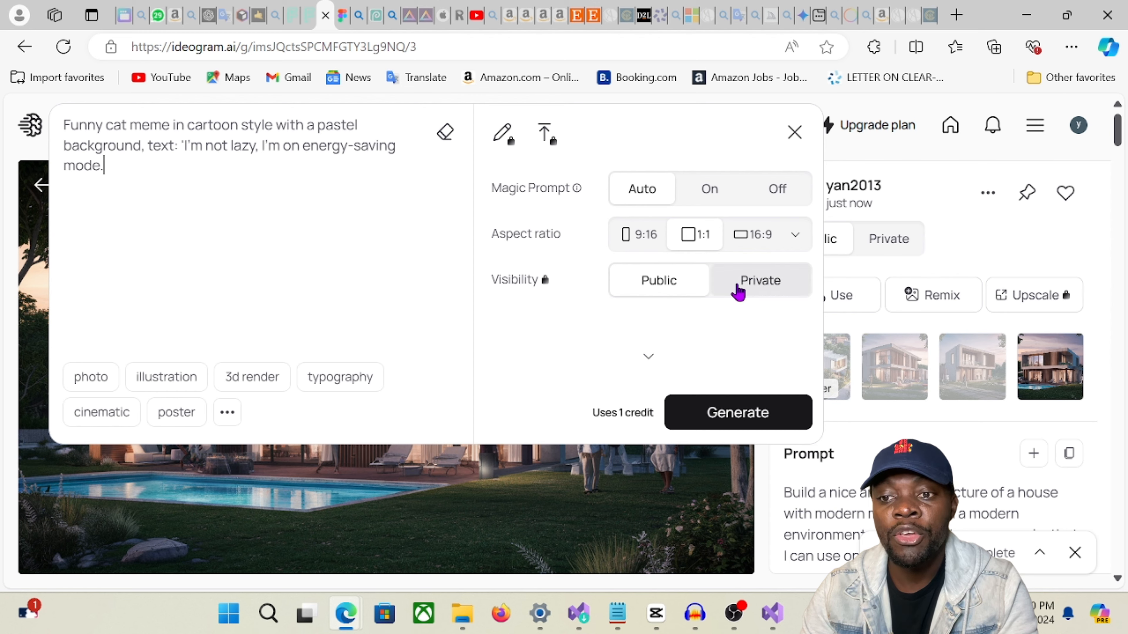
- Set the Ideogram model to 2.0 (beta) in the expanded generation settings and generate the images
scroll(675, 356, "down", 4)
left_click(648, 360)
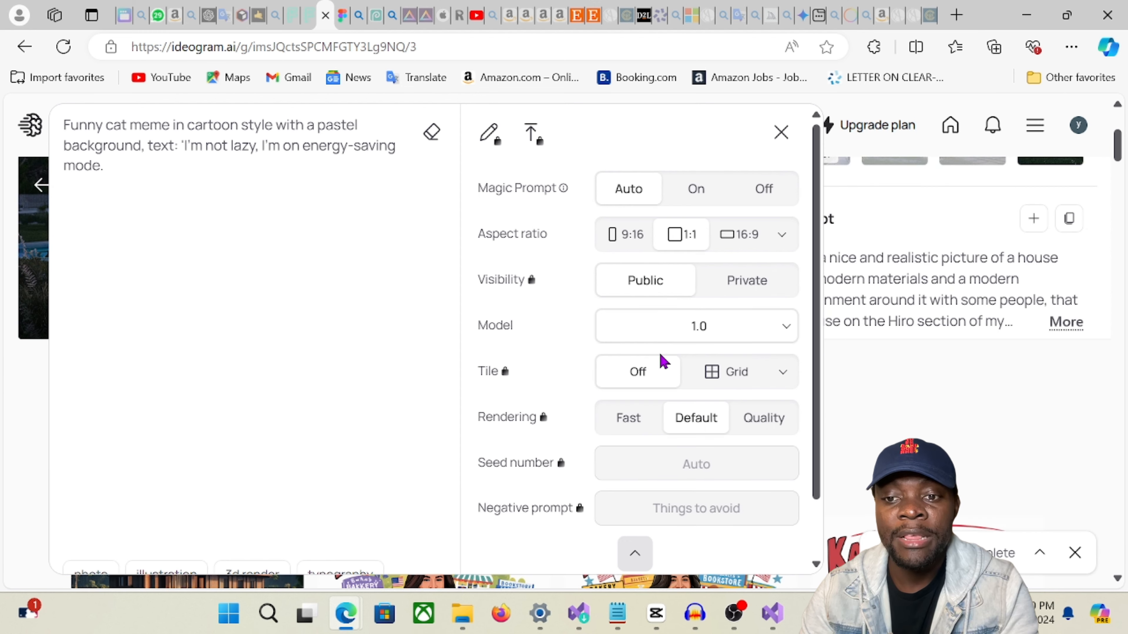
scroll(675, 353, "down", 2)
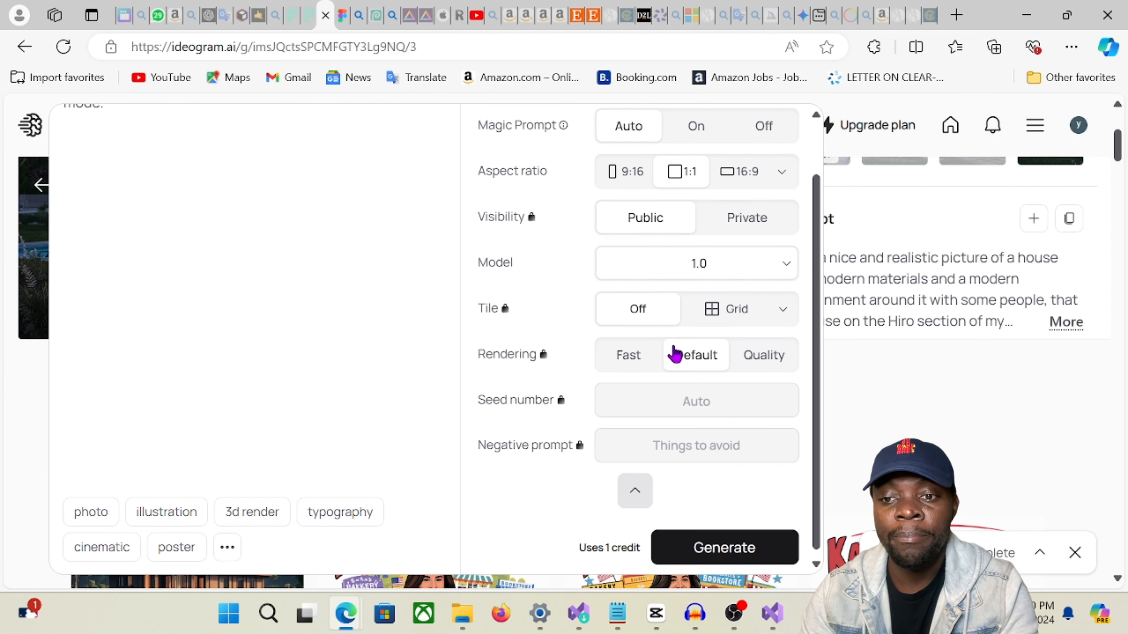
left_click(775, 262)
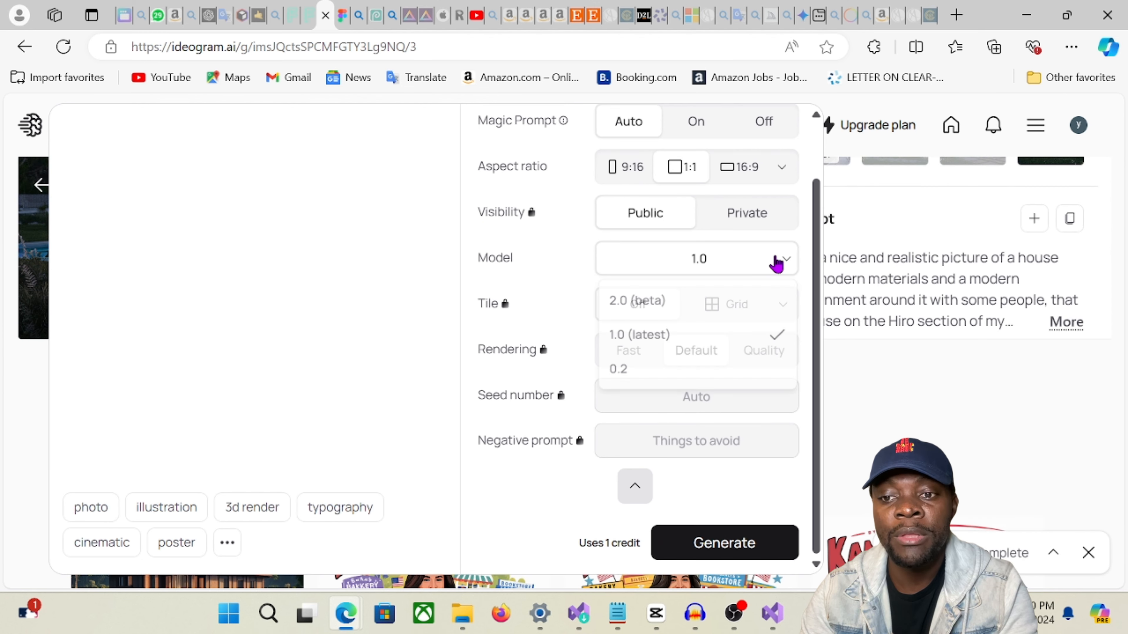
left_click(661, 307)
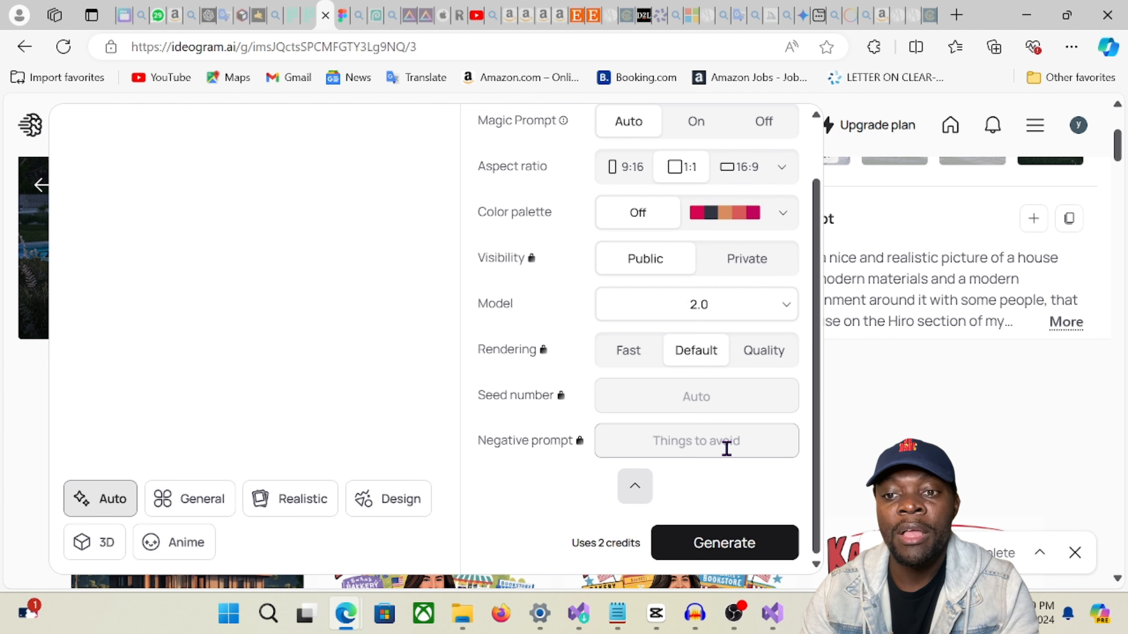
left_click(723, 547)
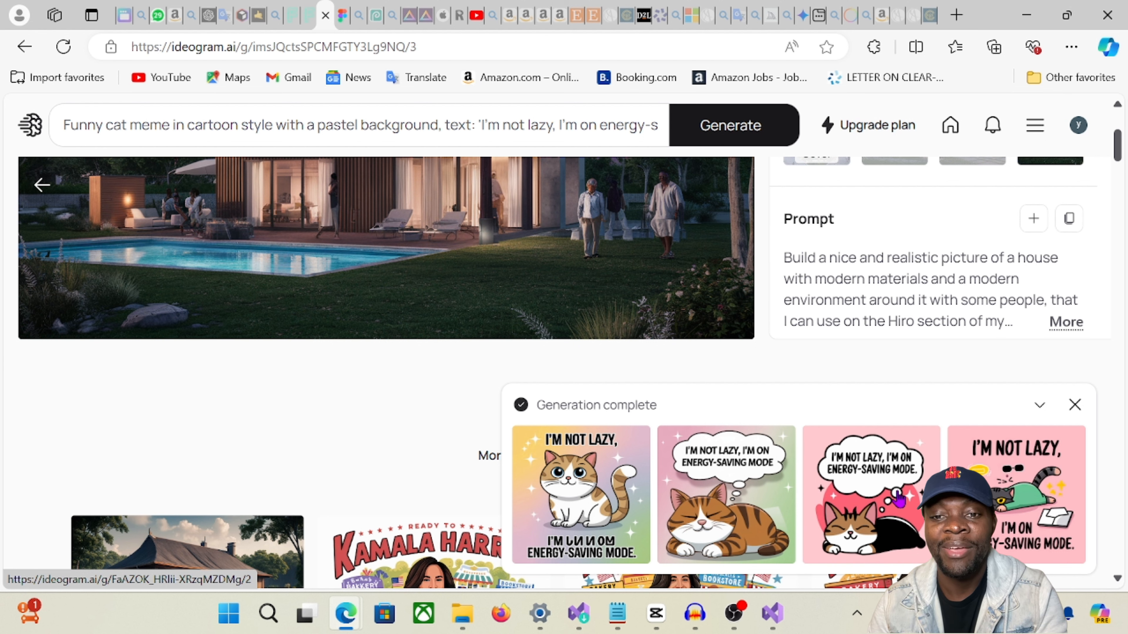
- View each of the four generated cat designs at full size, checking the lettering and artwork
left_click(607, 501)
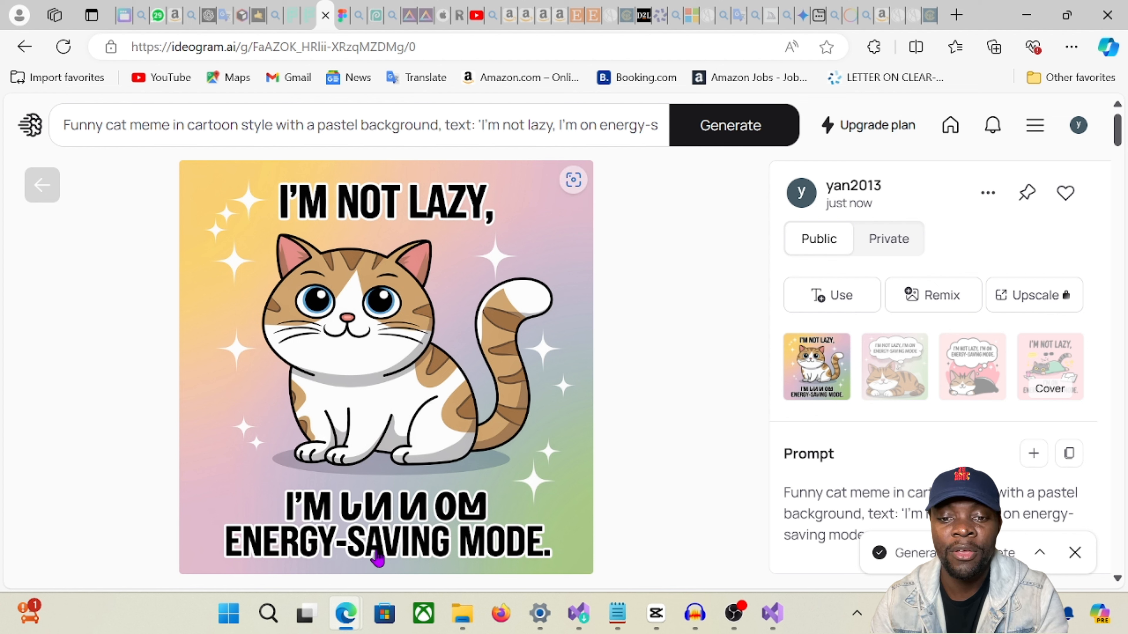
left_click(891, 391)
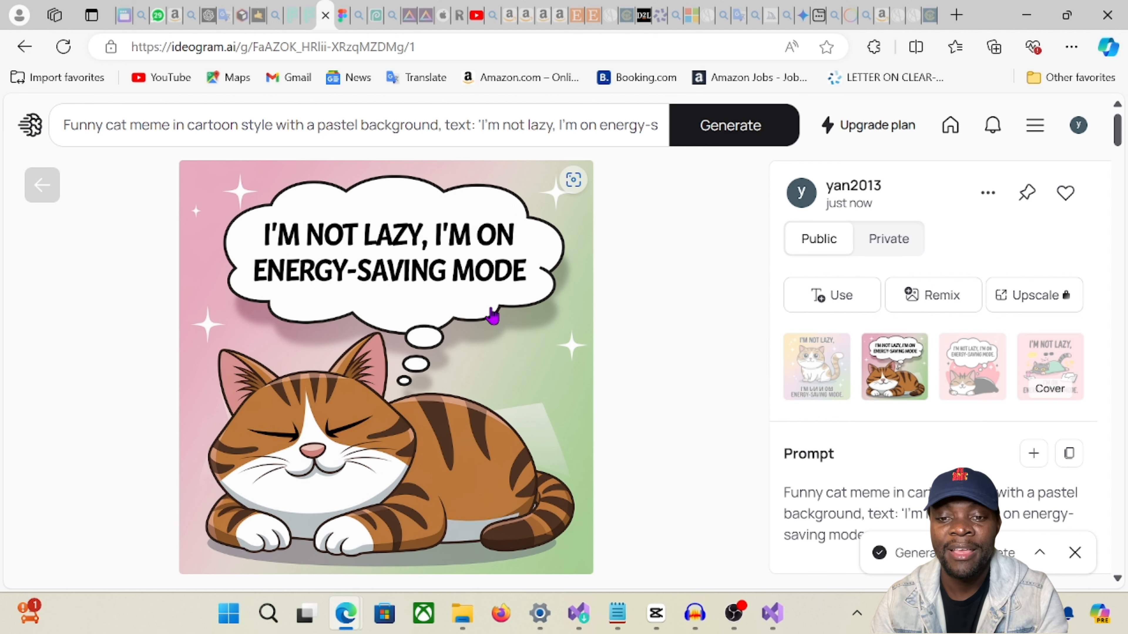
left_click(973, 386)
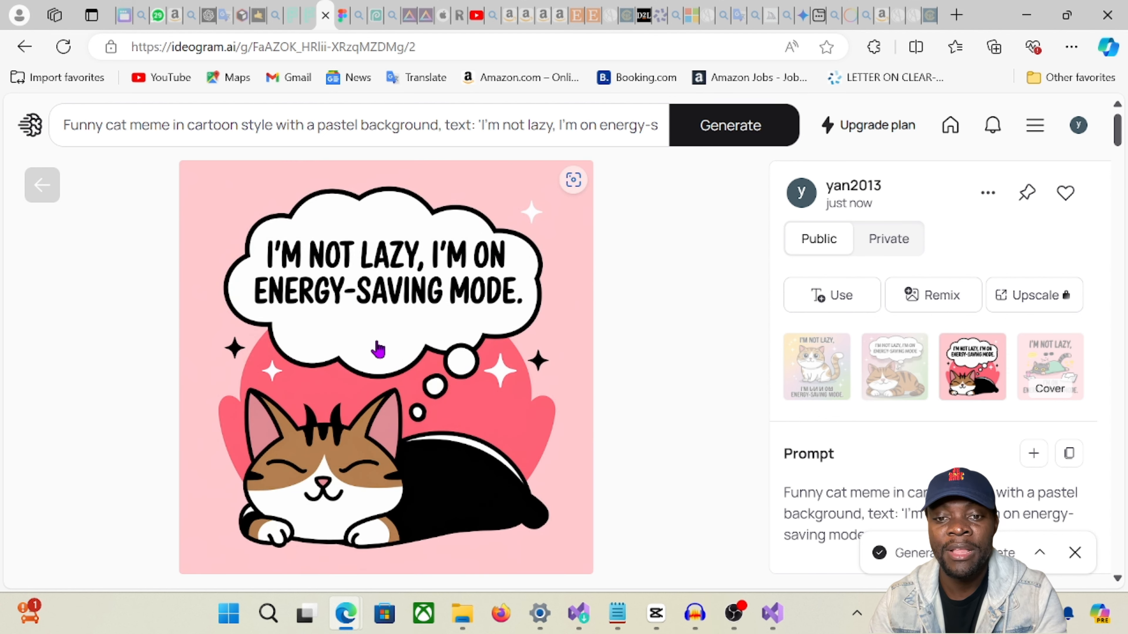
left_click(1034, 369)
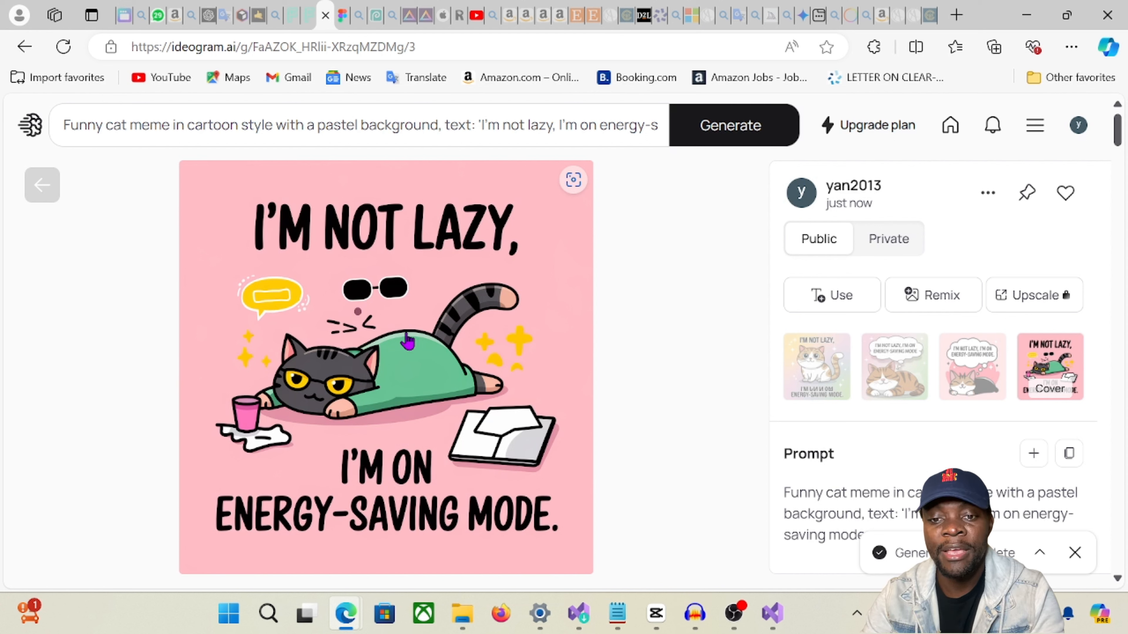
- Download the fourth cat design, with the cat in green lying down, as a JPEG (70% quality)
left_click(986, 200)
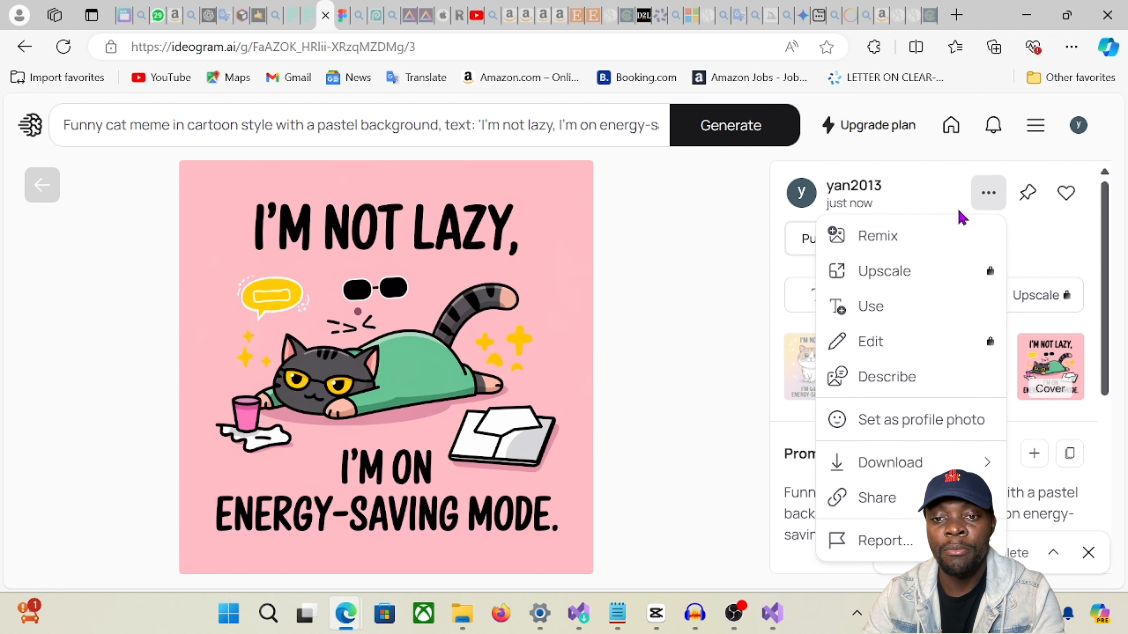
mouse_move(893, 464)
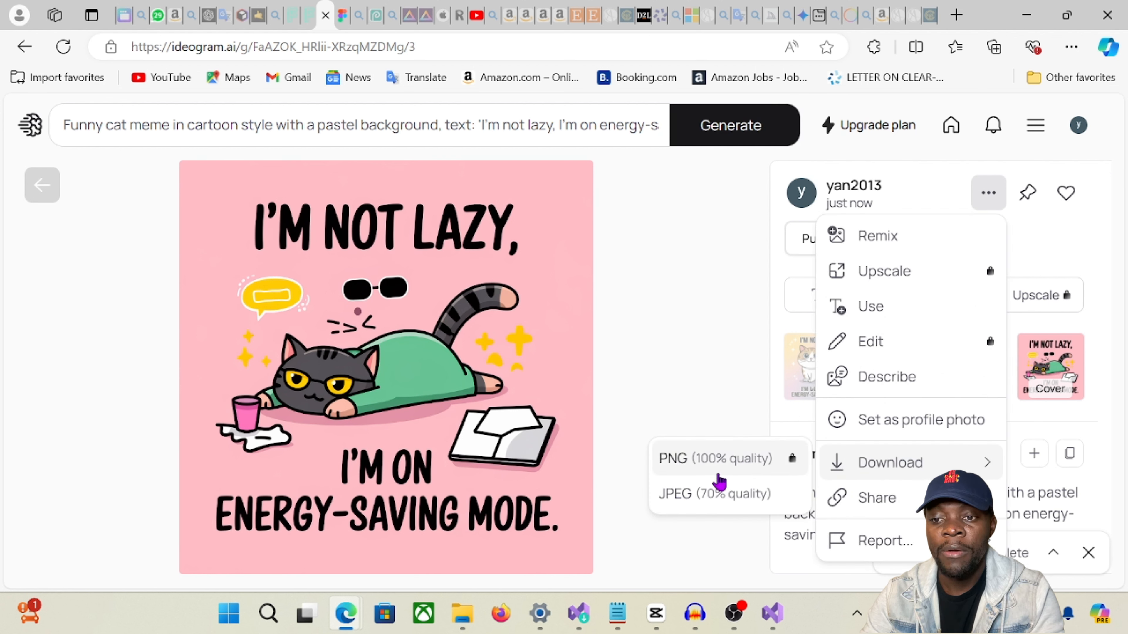
left_click(698, 499)
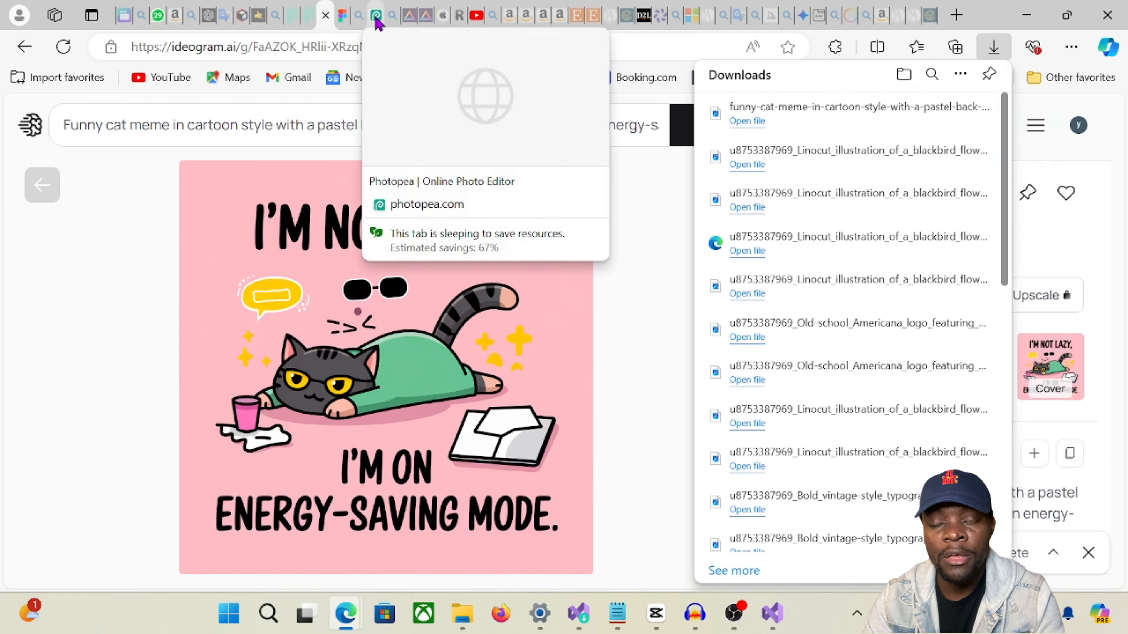
- Switch to Photopea and try to delete the Background layer of the open blackbird artwork
left_click(375, 17)
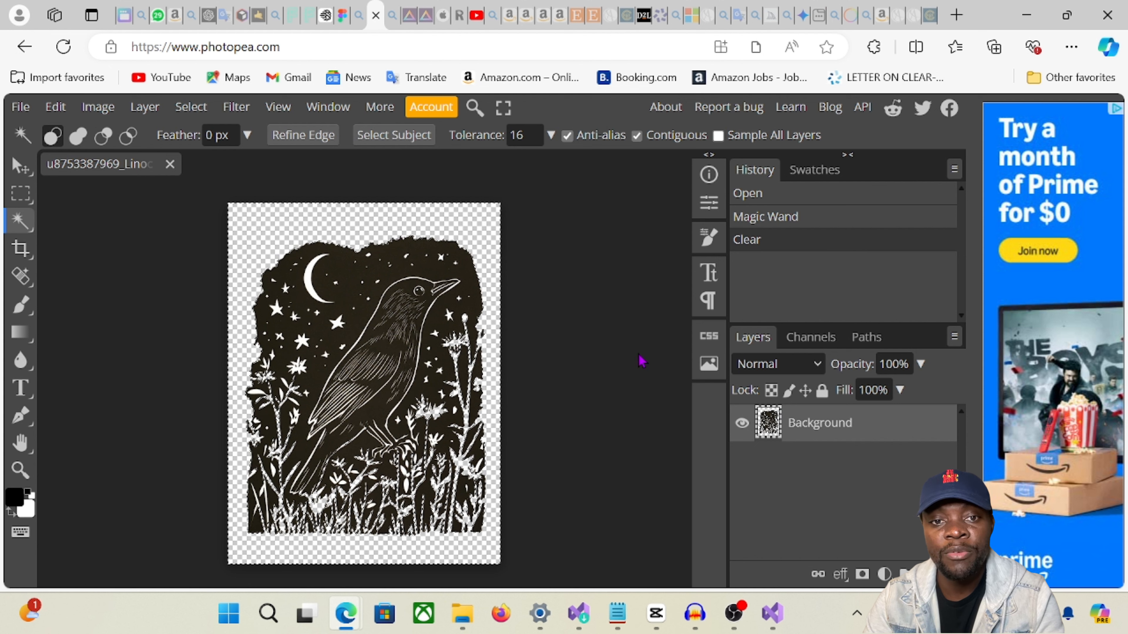
left_click(609, 425)
right_click(778, 439)
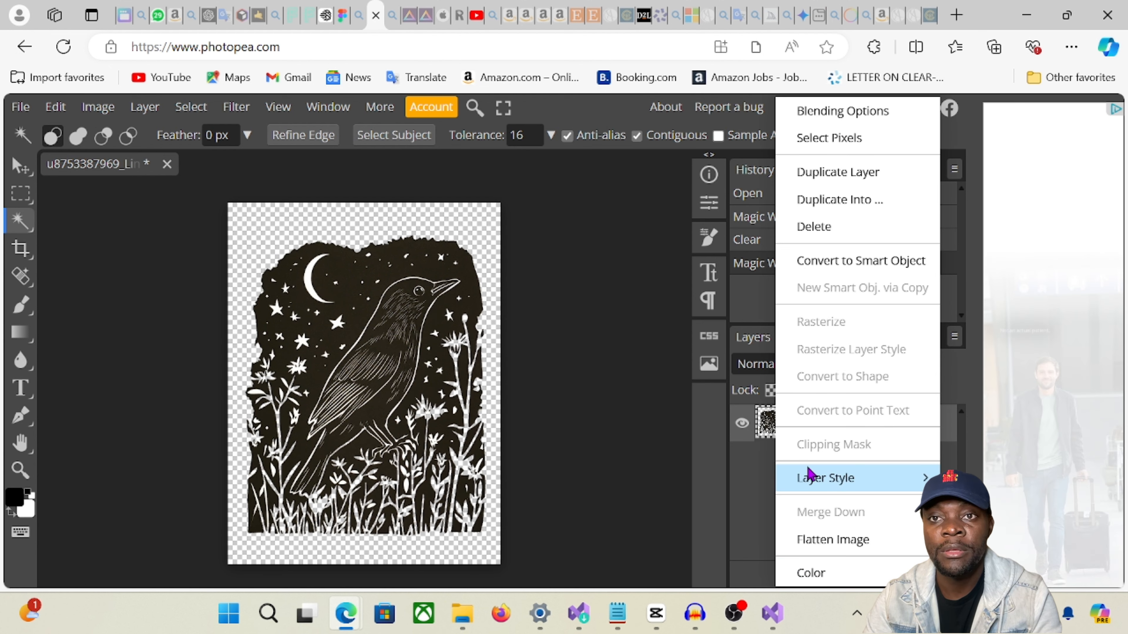
left_click(815, 229)
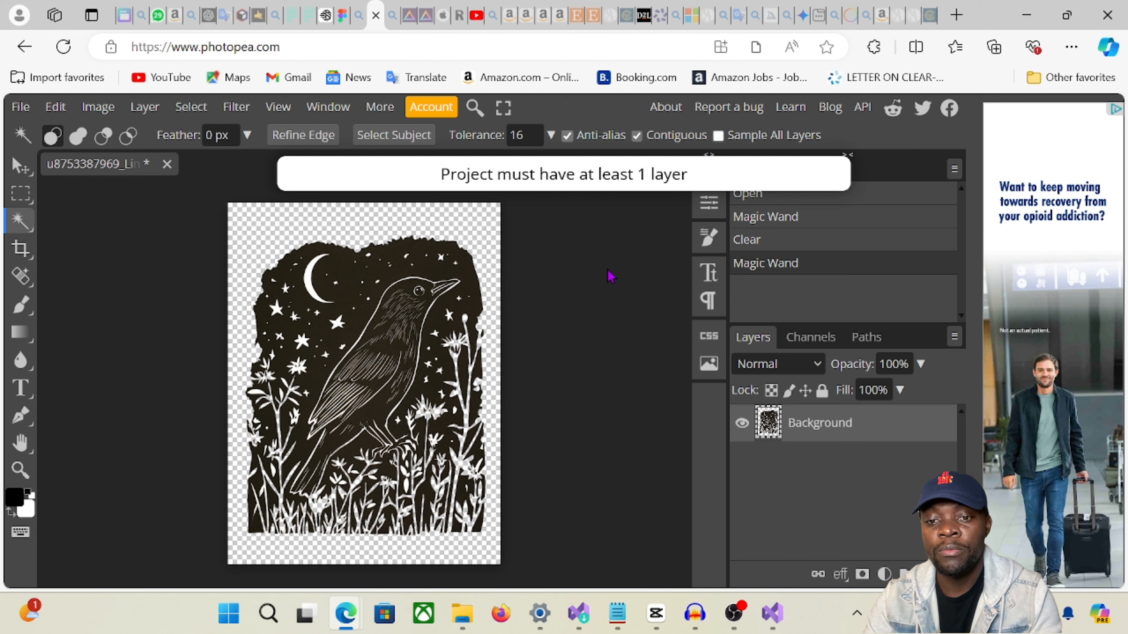
- Reload Photopea to discard the blackbird project, and open the downloaded funny cat meme JPEG
left_click(63, 47)
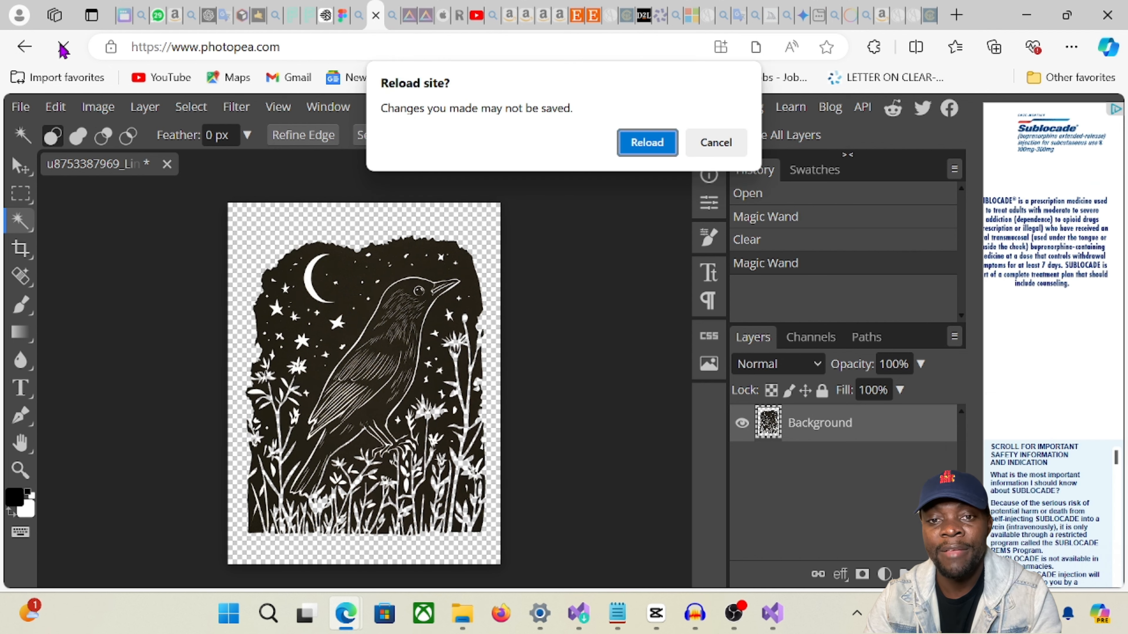
left_click(649, 143)
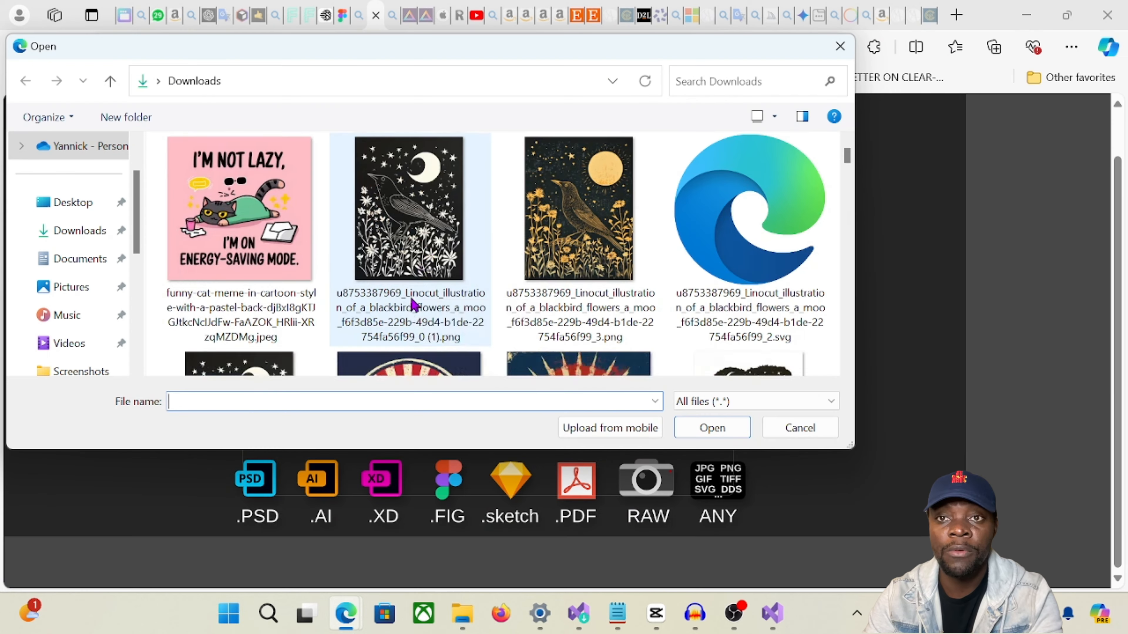
scroll(428, 273, "up", 1)
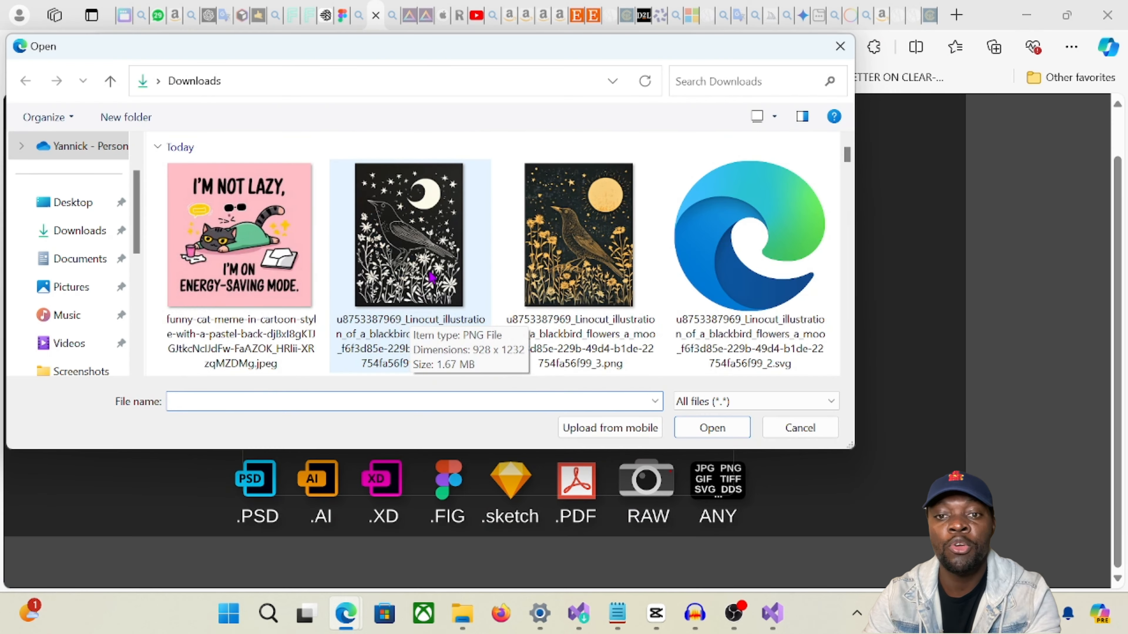
left_click(240, 248)
left_click(711, 426)
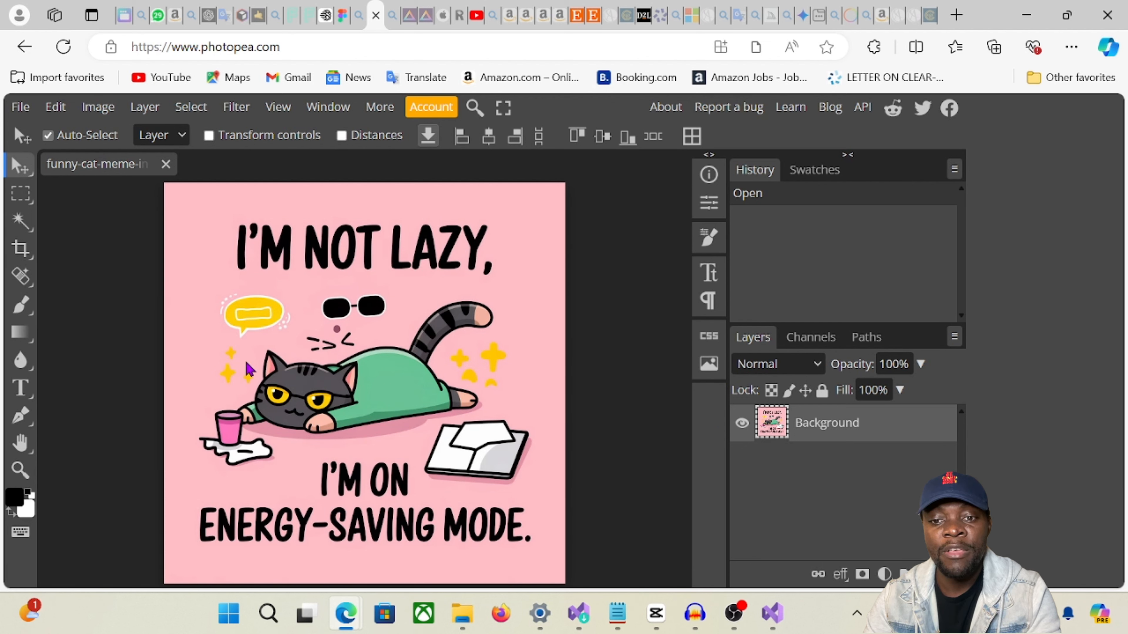
- Select the pink background around the cat design with the Magic Wand and delete it
left_click(18, 222)
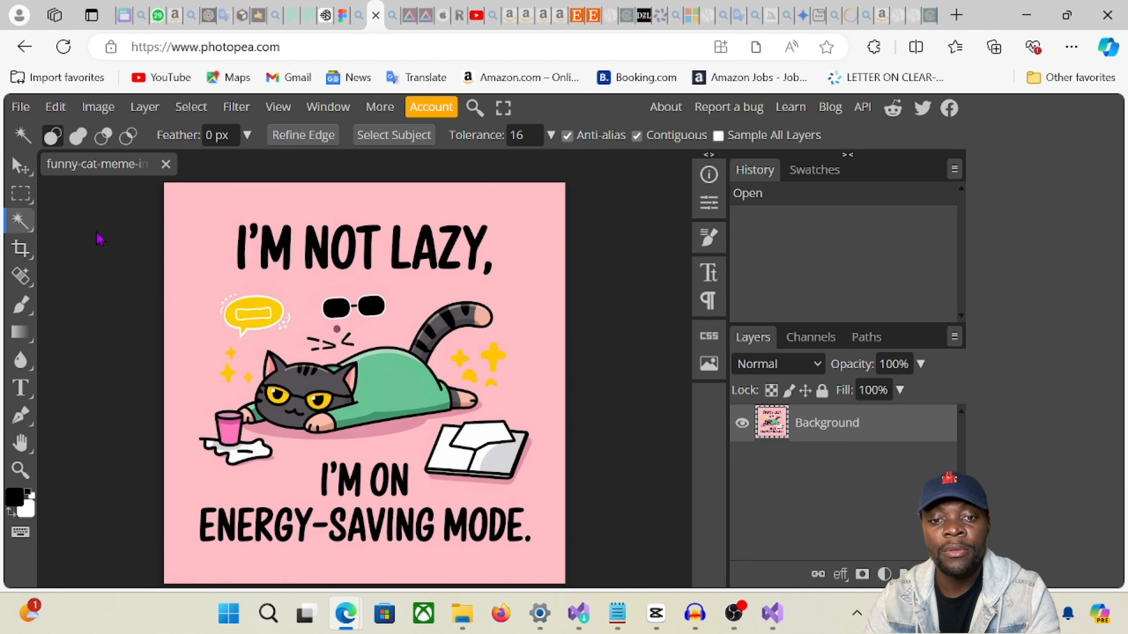
left_click(196, 238)
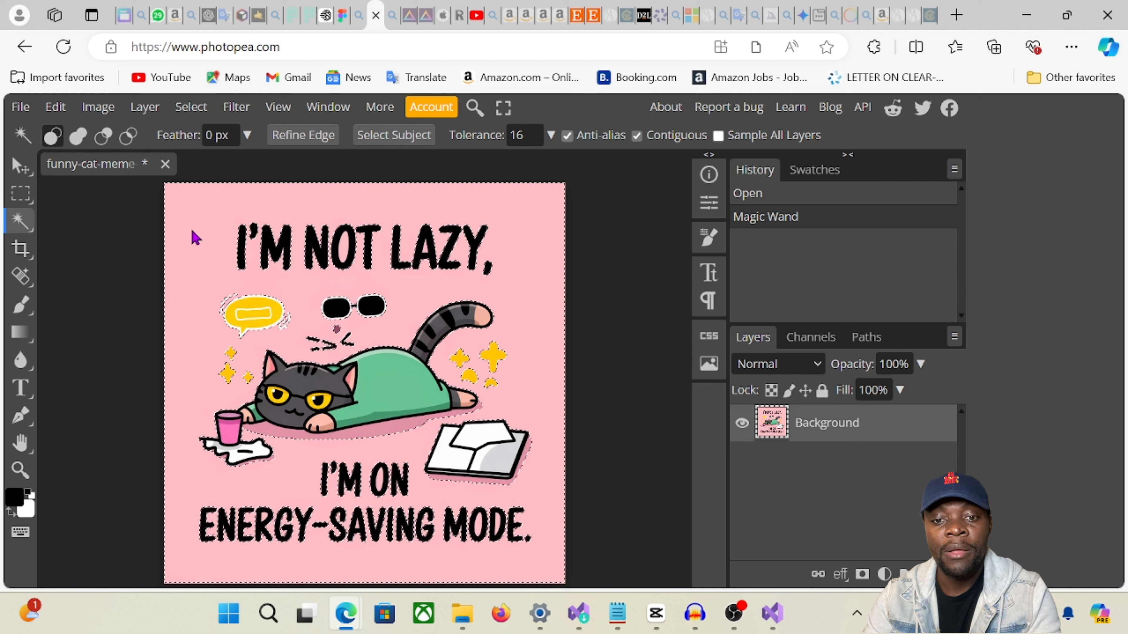
key("Delete")
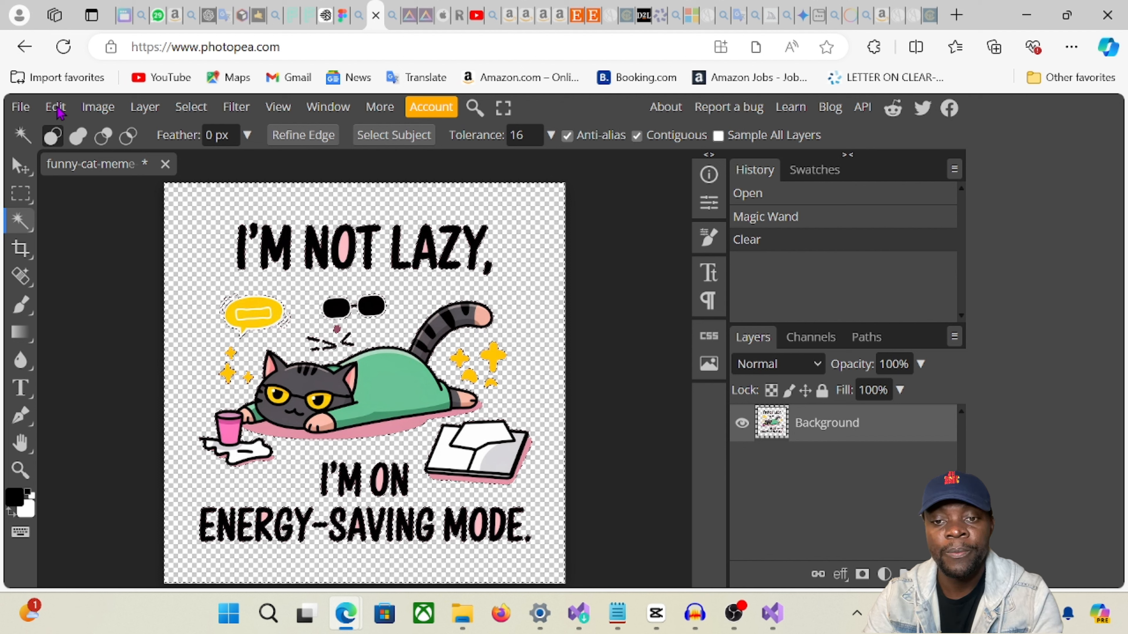
- Start exporting the background-free cat design as an image file
left_click(26, 107)
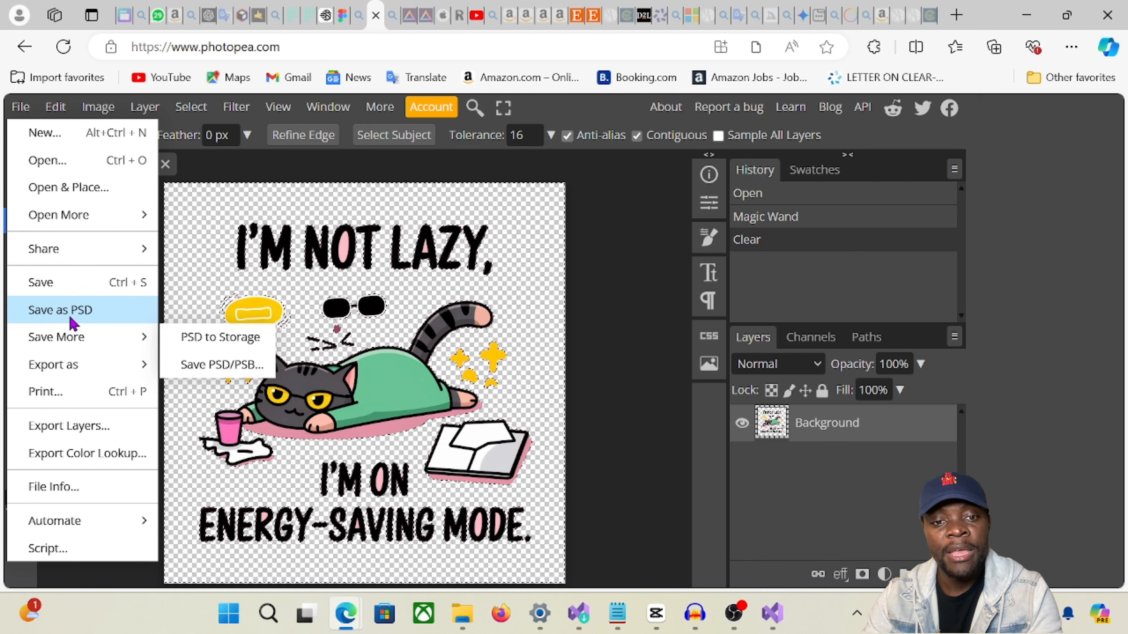
mouse_move(99, 364)
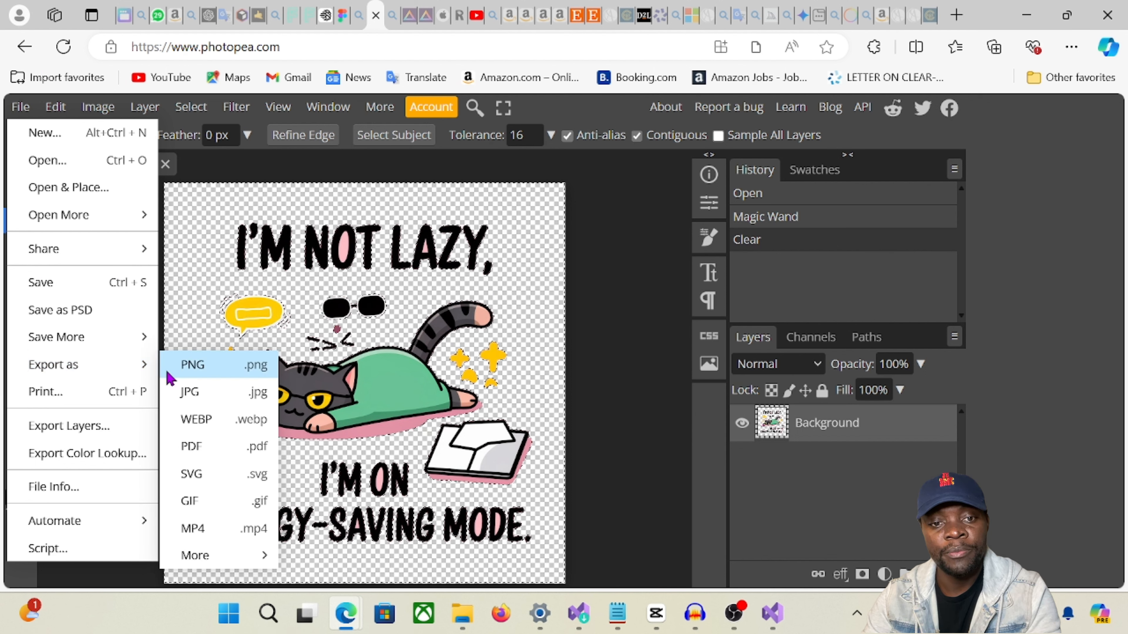